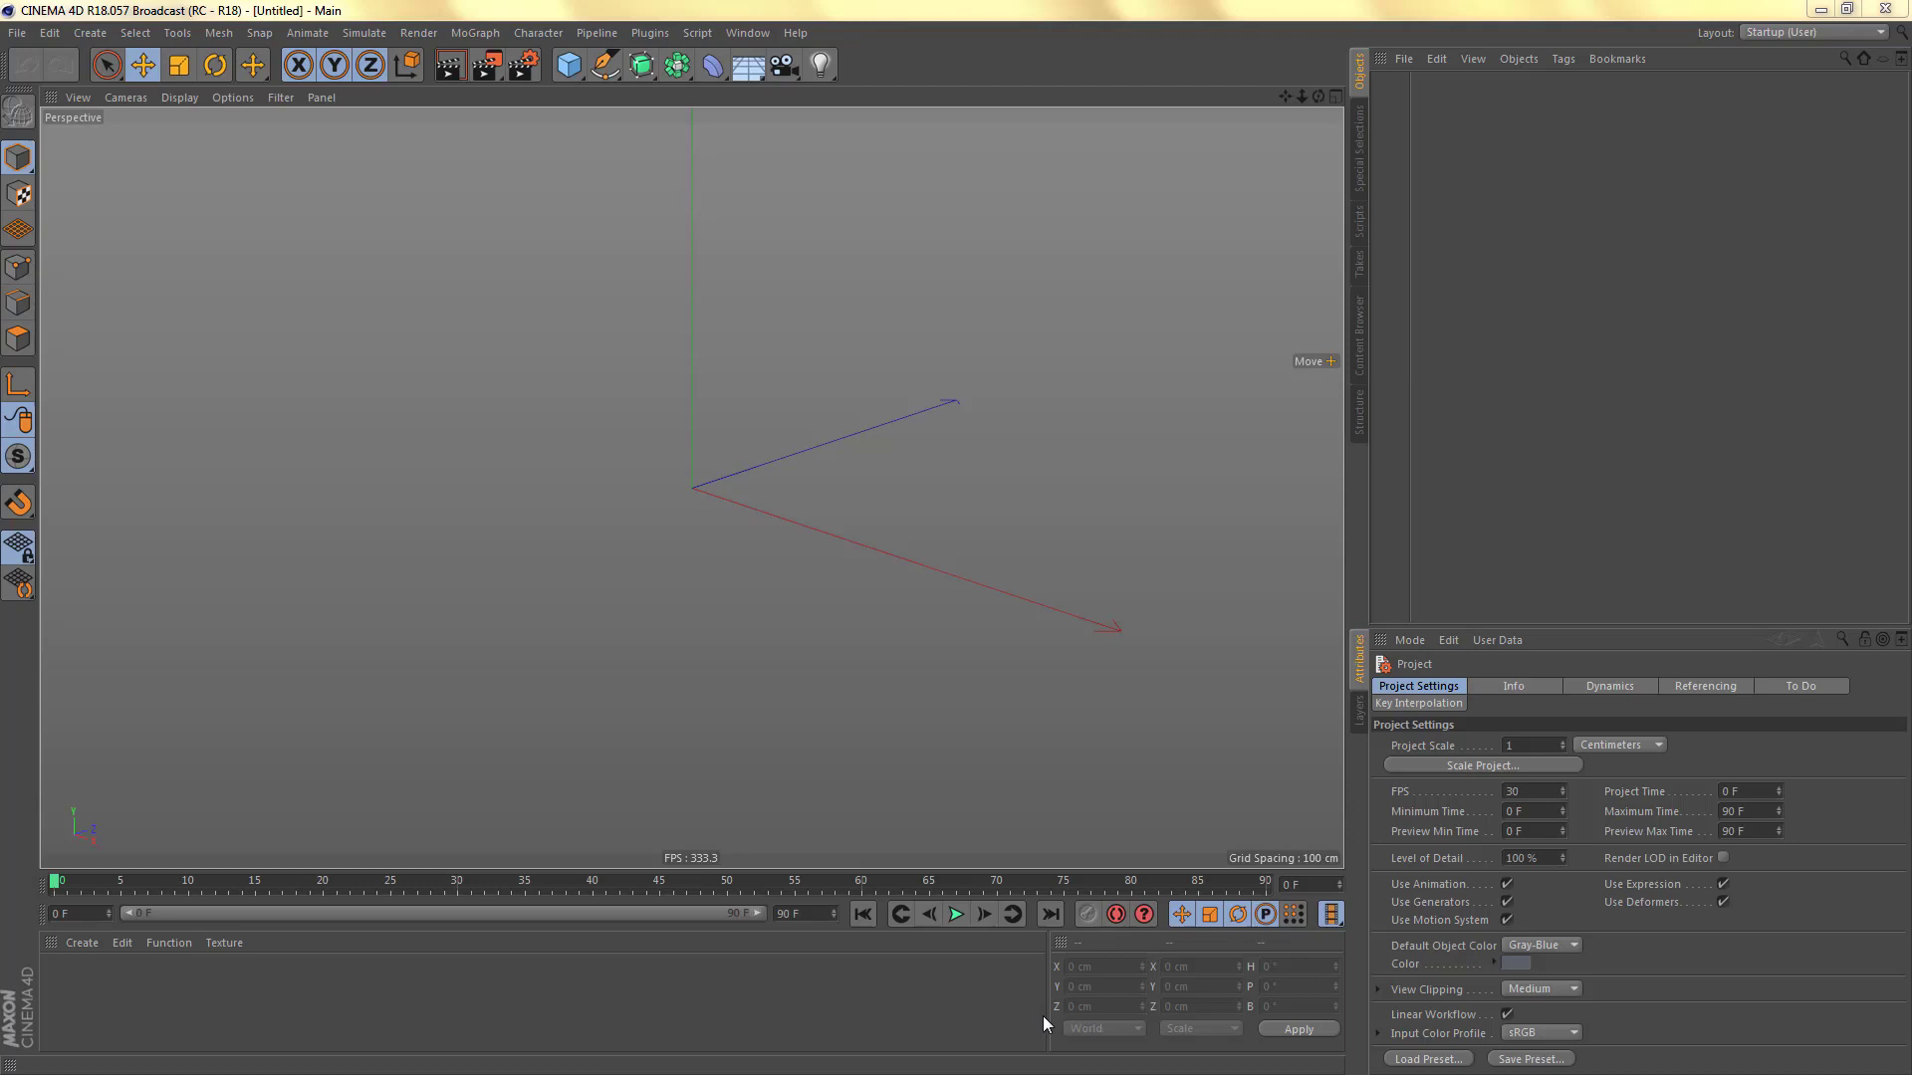
Step: Load the CHP_Circ_002 polygon object into the scene from the Content Browser's Chinese Patterns, CHP Polygon Objects, Circle presets
{"action": "left_click", "coordinate": [748, 33]}
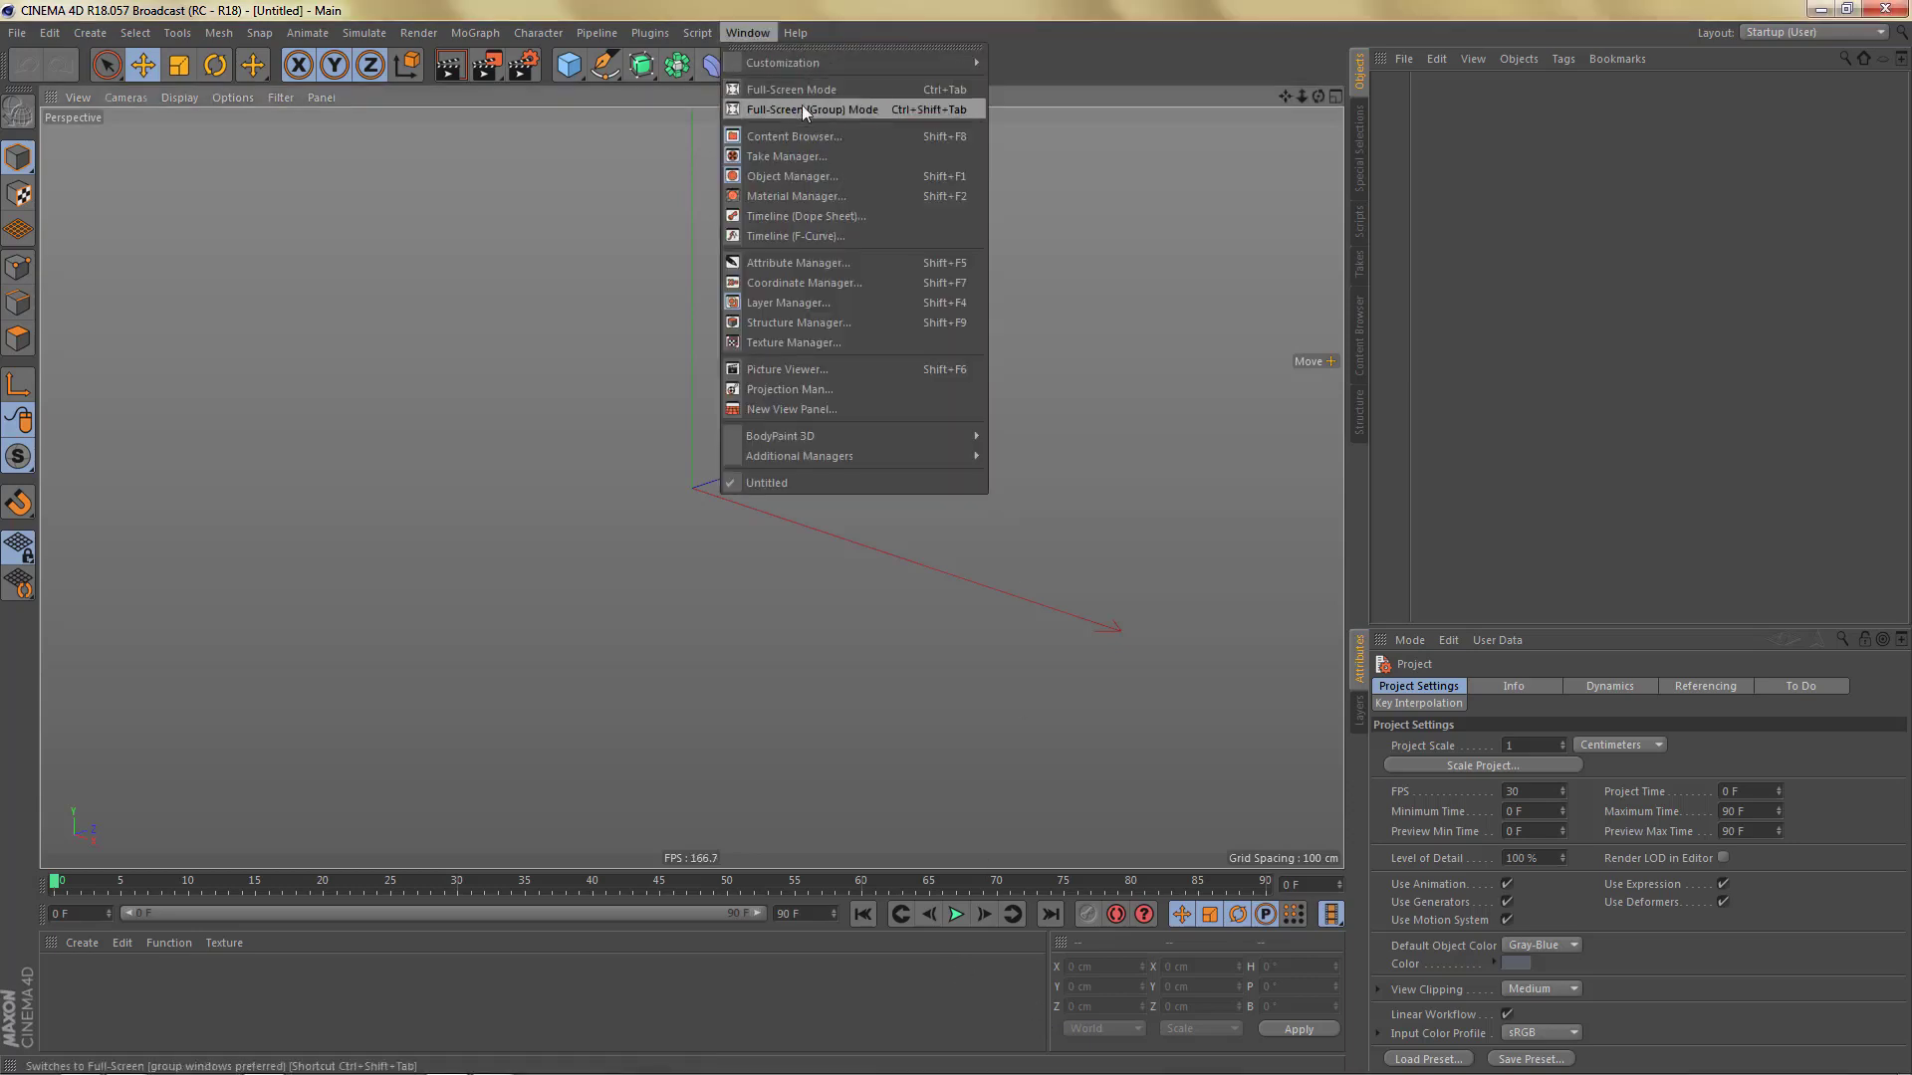
{"action": "left_click", "coordinate": [805, 137]}
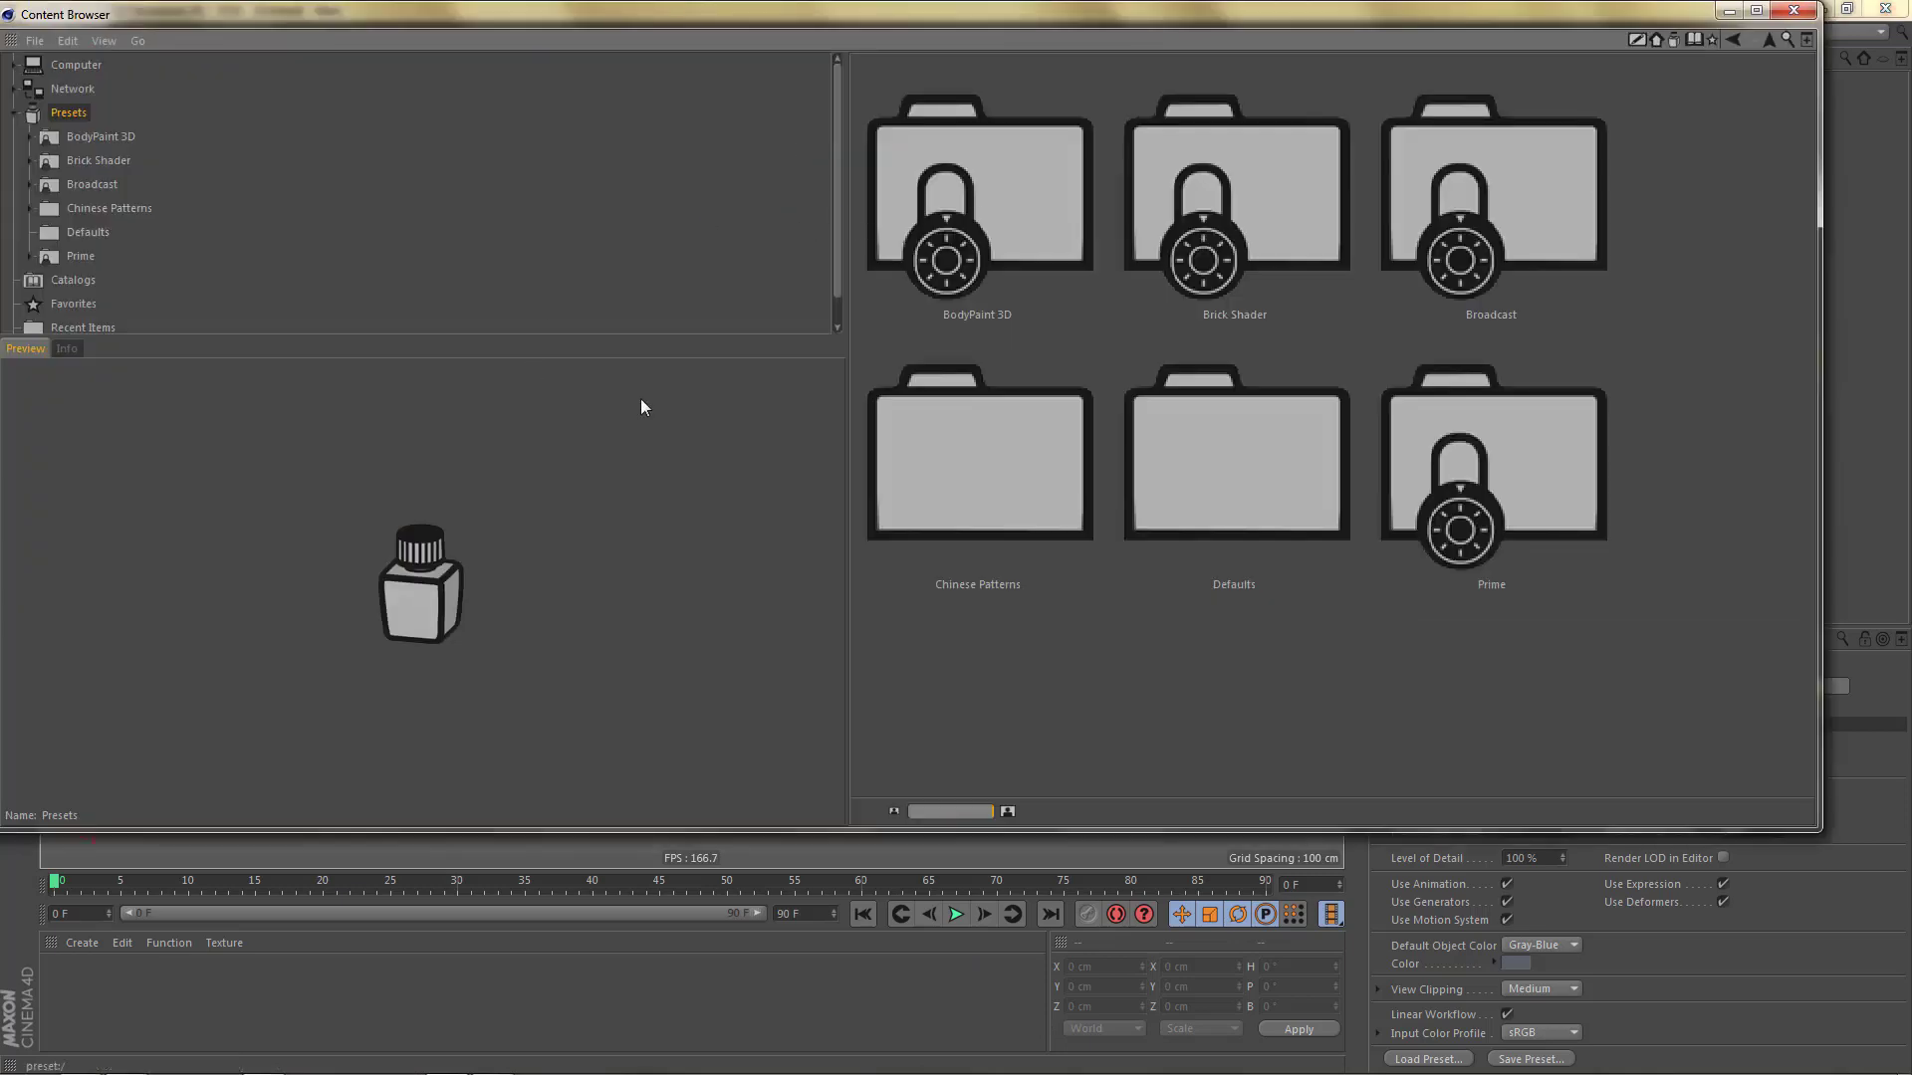
{"action": "left_click", "coordinate": [145, 212]}
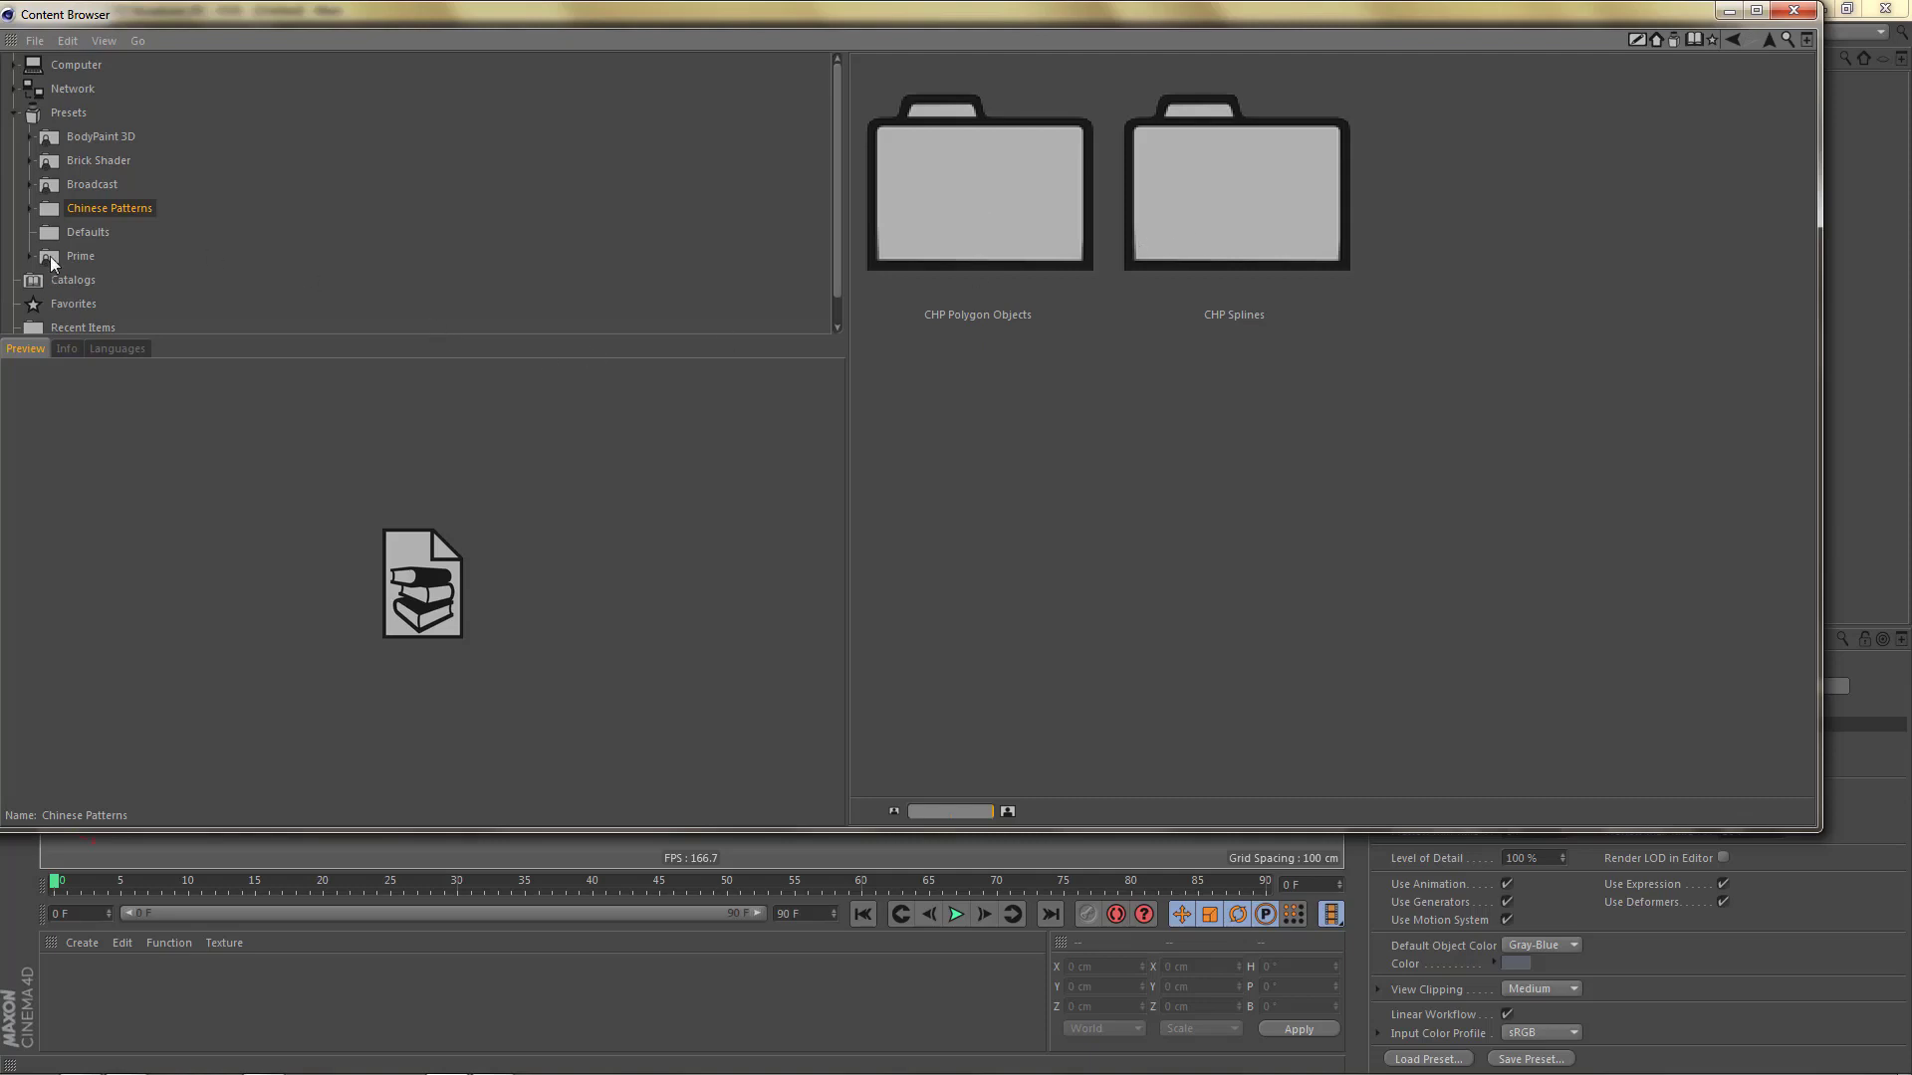
{"action": "left_click", "coordinate": [28, 209]}
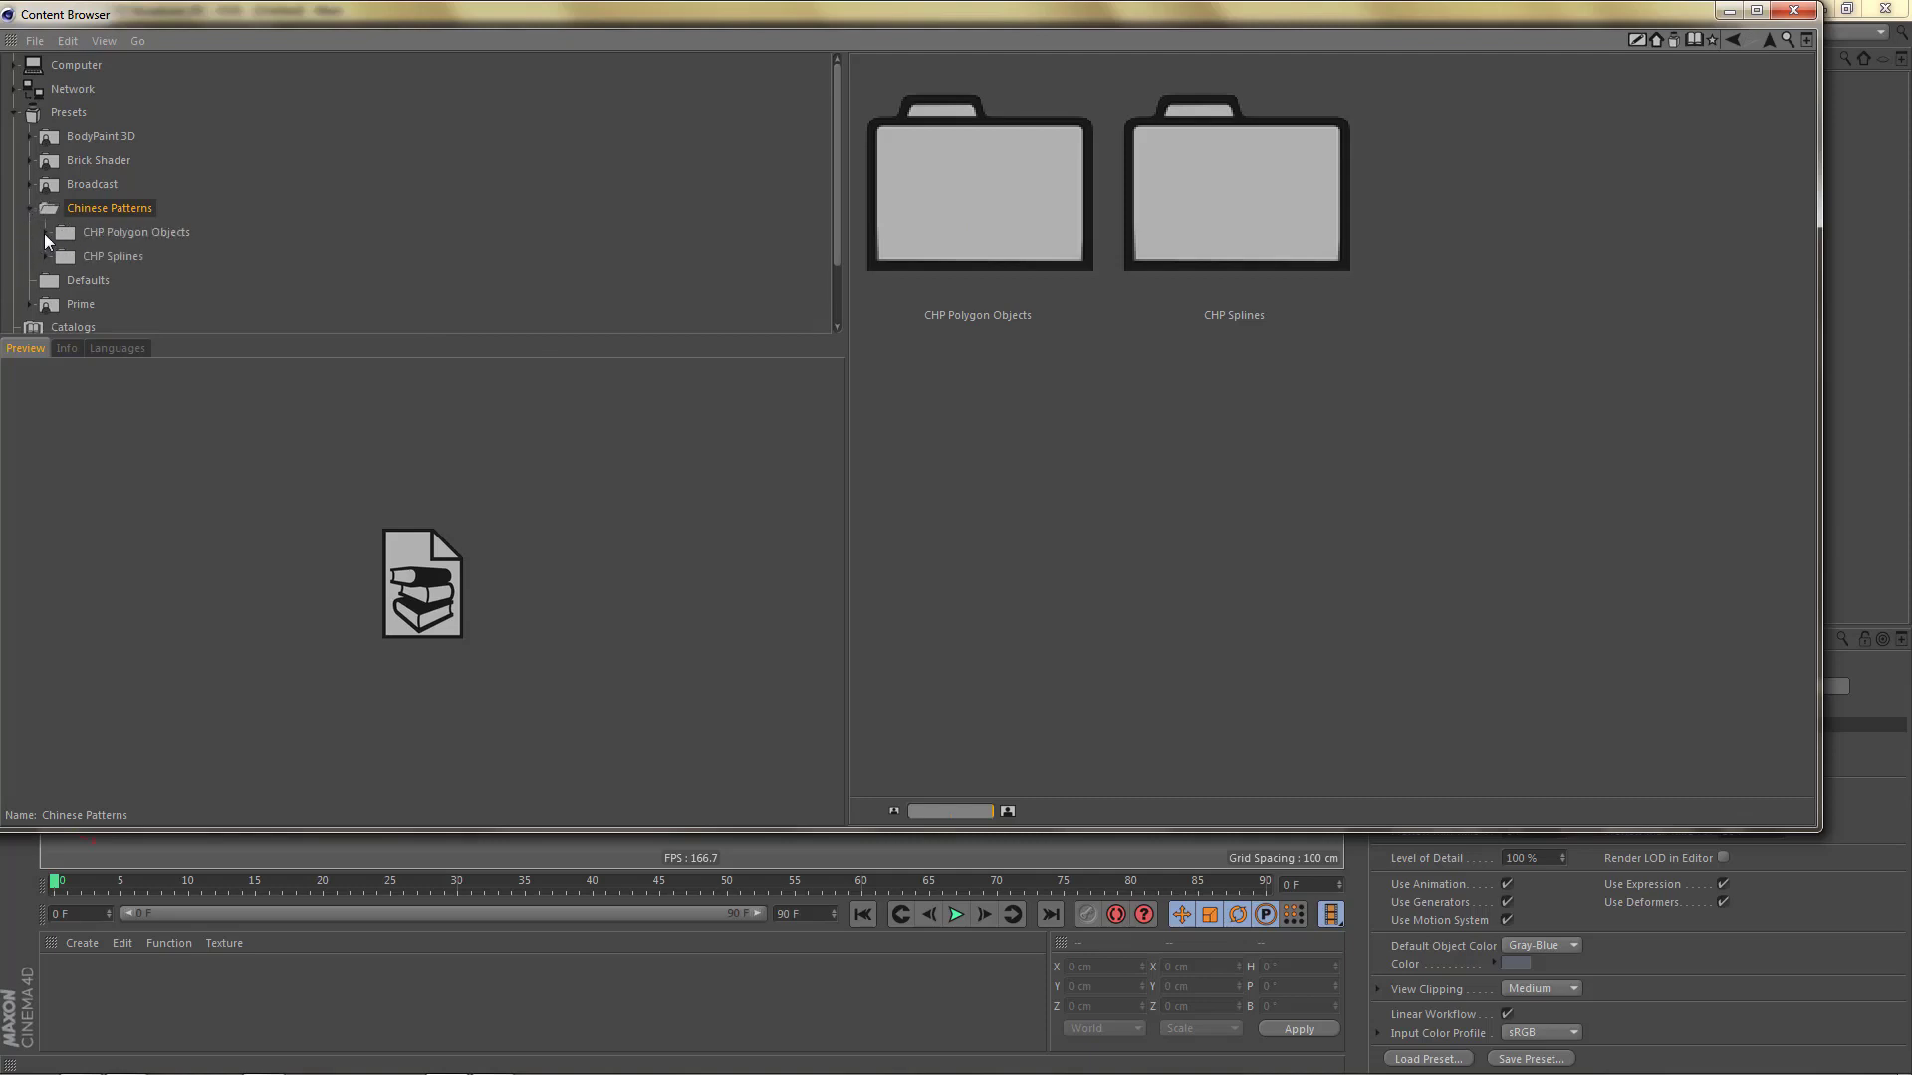
{"action": "left_click", "coordinate": [44, 233]}
{"action": "scroll", "coordinate": [150, 190], "scroll_direction": "down", "scroll_amount": 3}
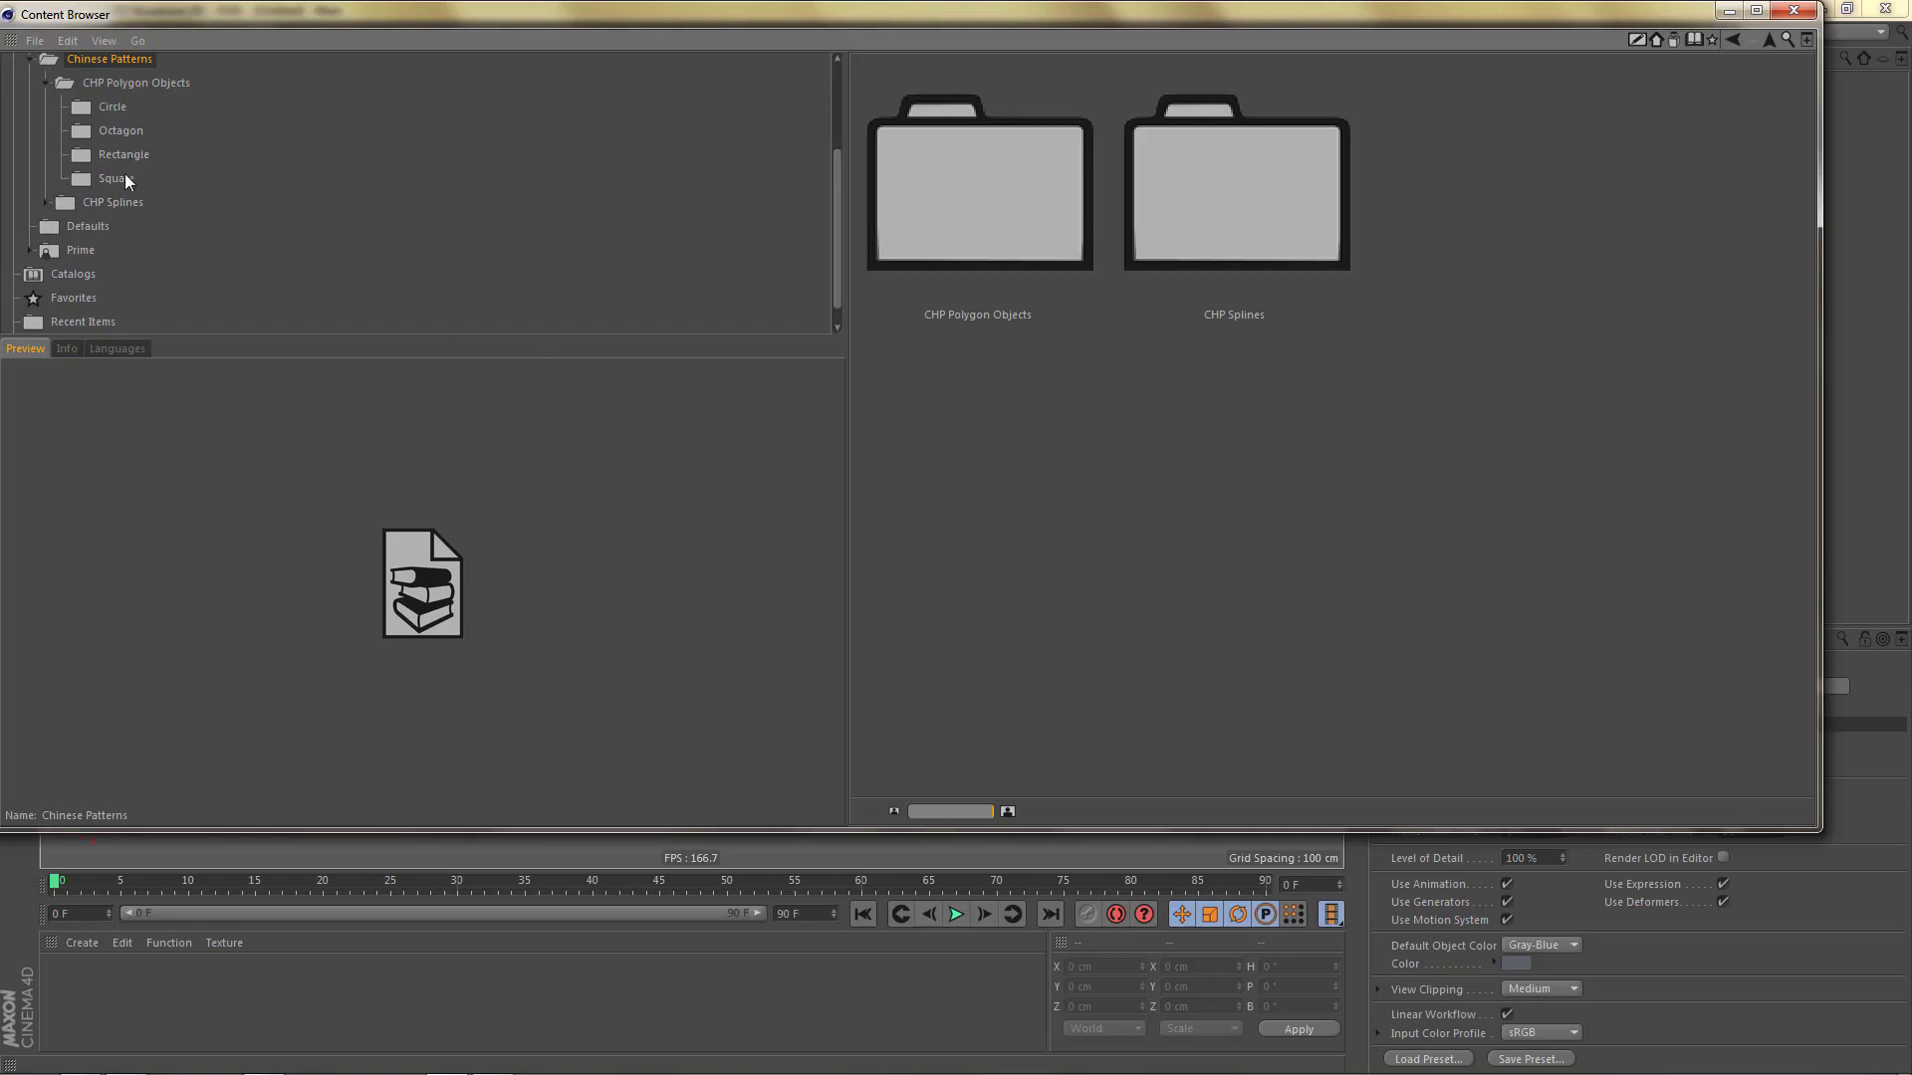
{"action": "left_click", "coordinate": [115, 107]}
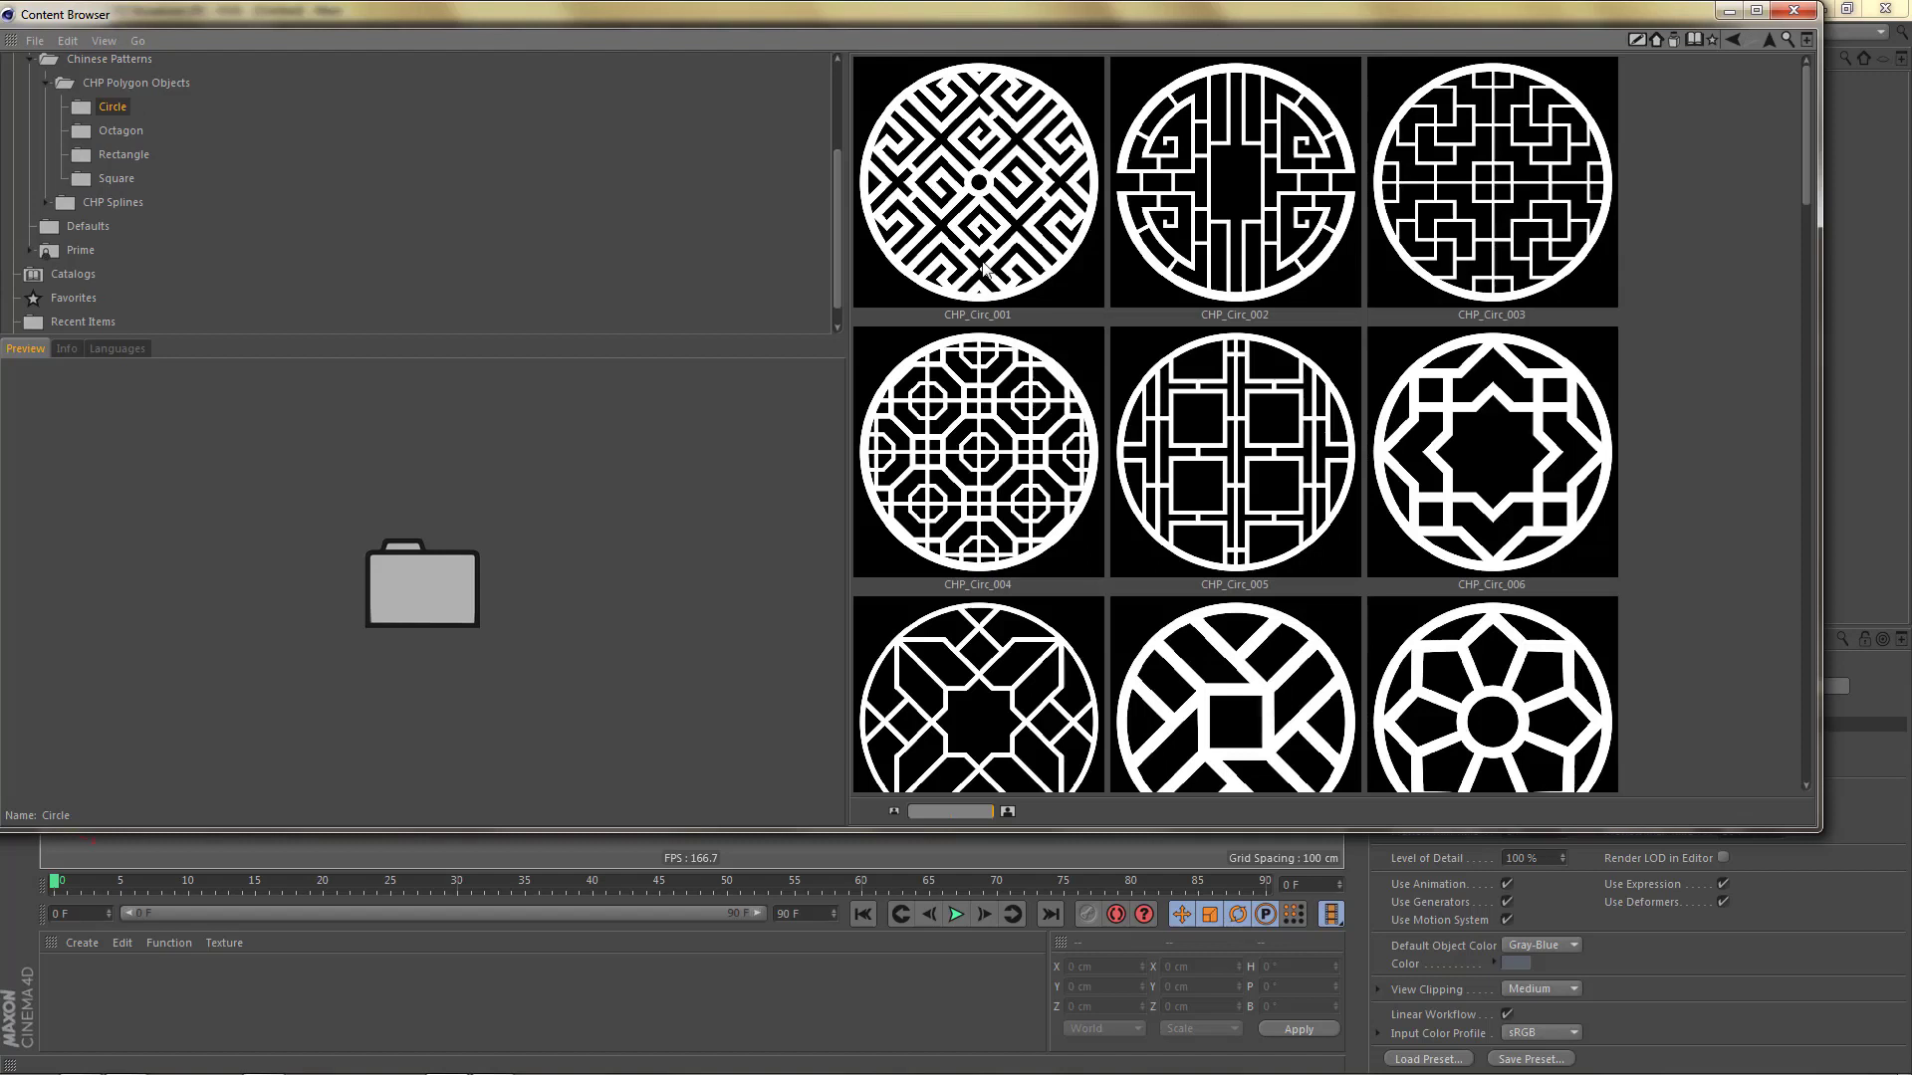
{"action": "left_click", "coordinate": [1188, 182]}
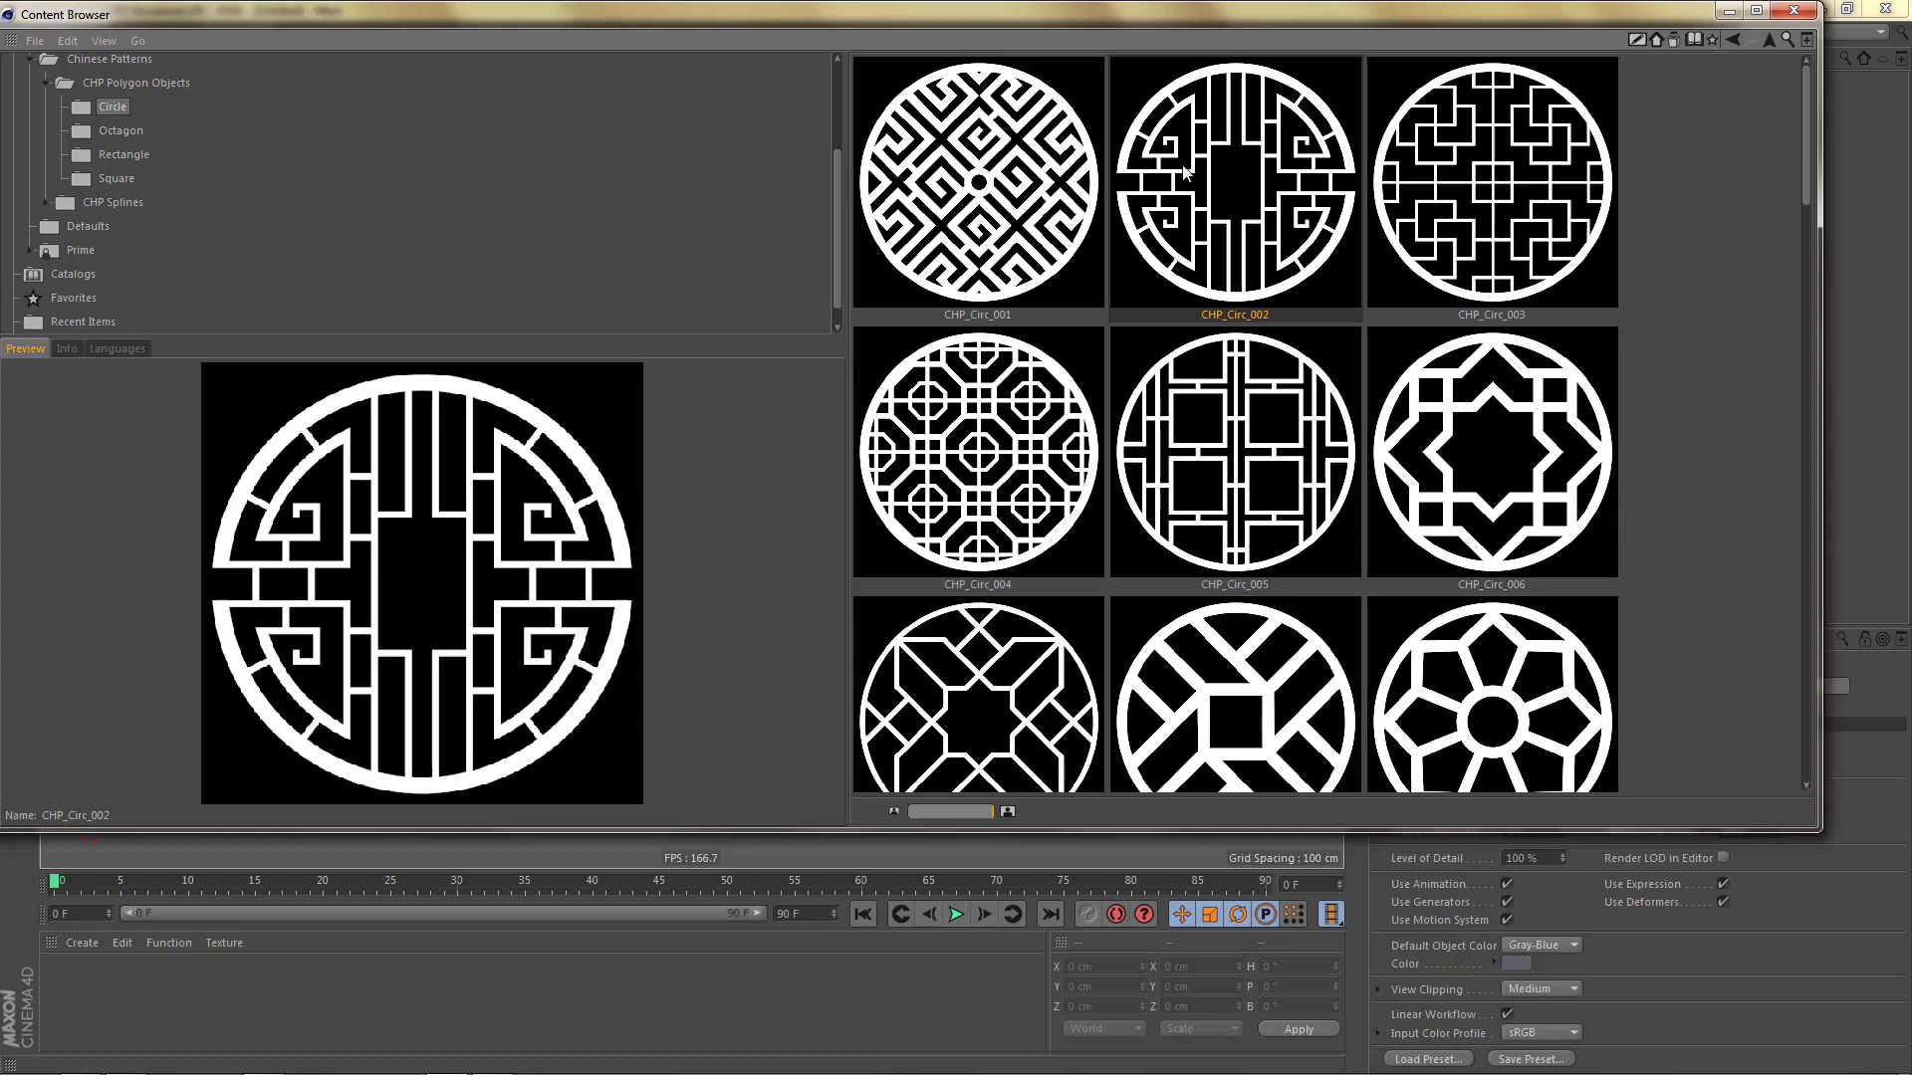
{"action": "double_click", "coordinate": [1223, 132]}
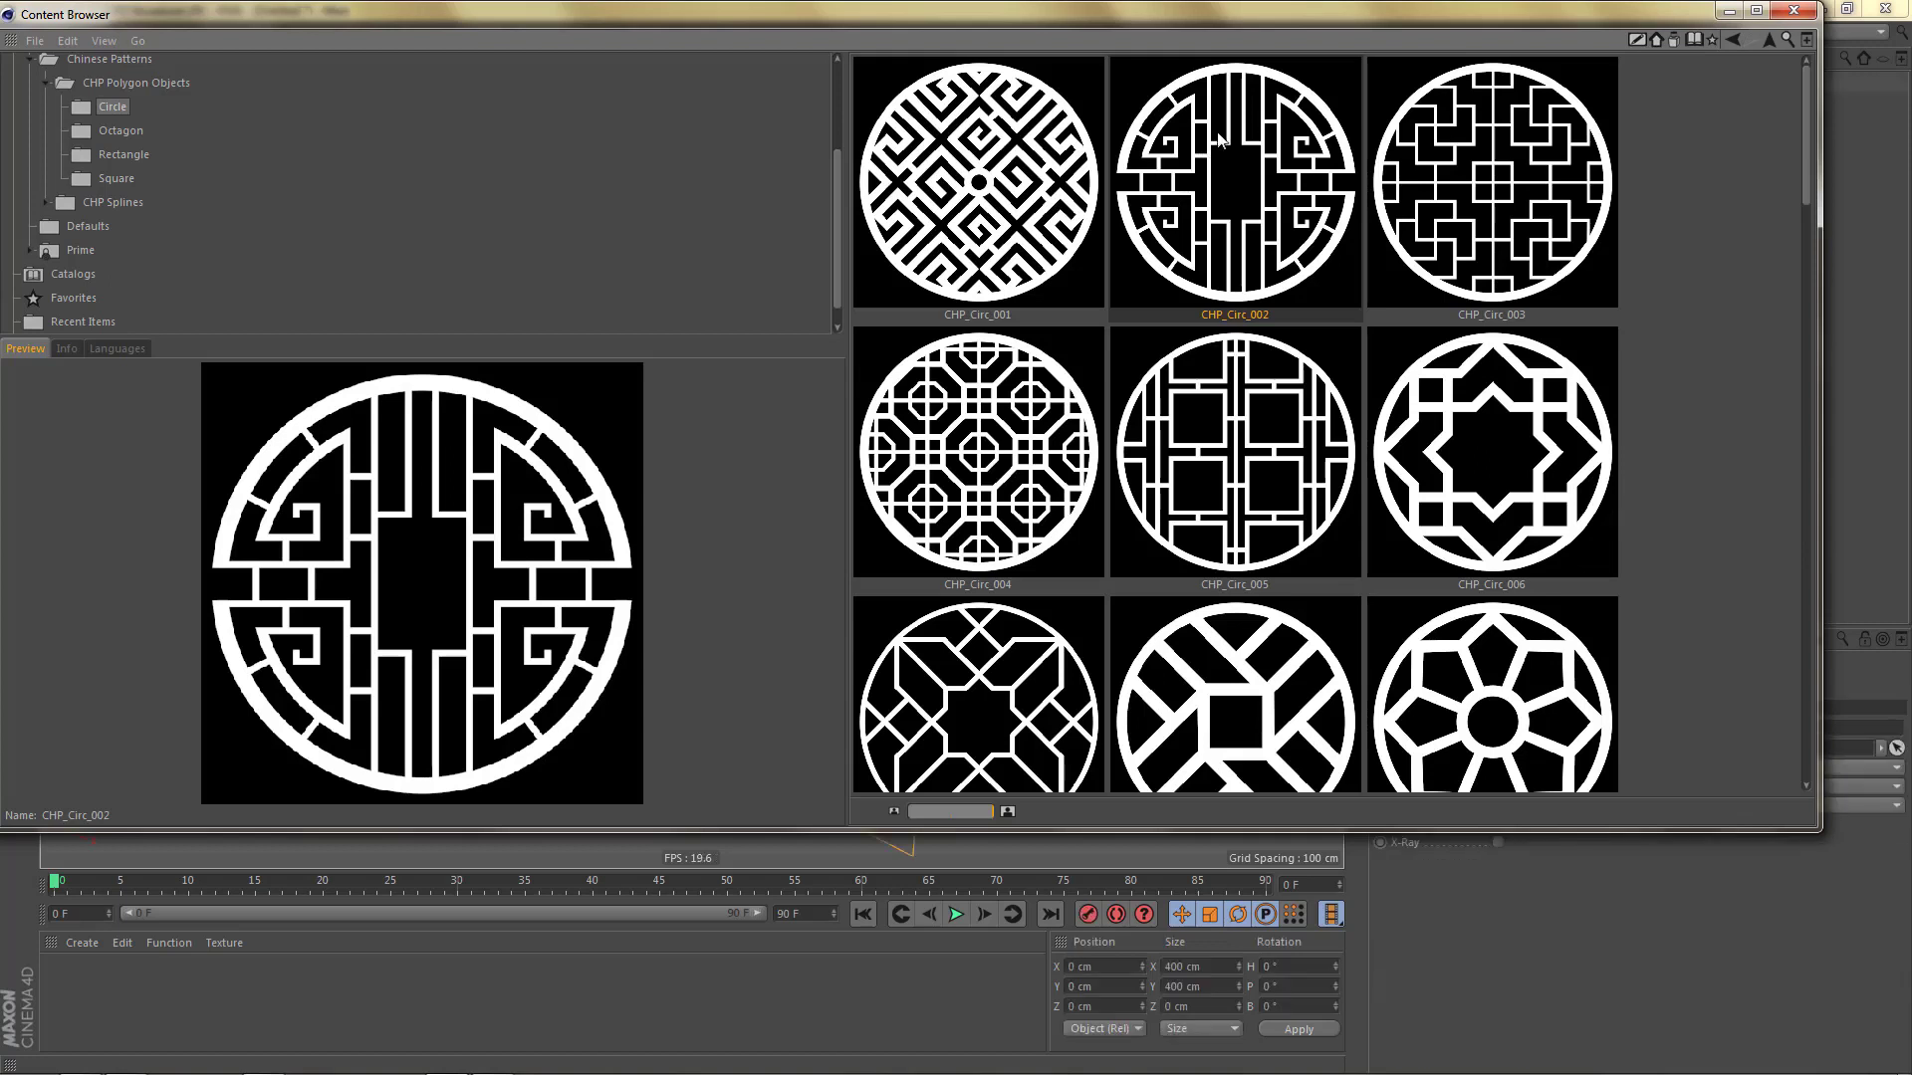
Step: Load the CHP_Circ_002 spline from the CHP Splines Circle presets and close the Content Browser
{"action": "left_click", "coordinate": [44, 203]}
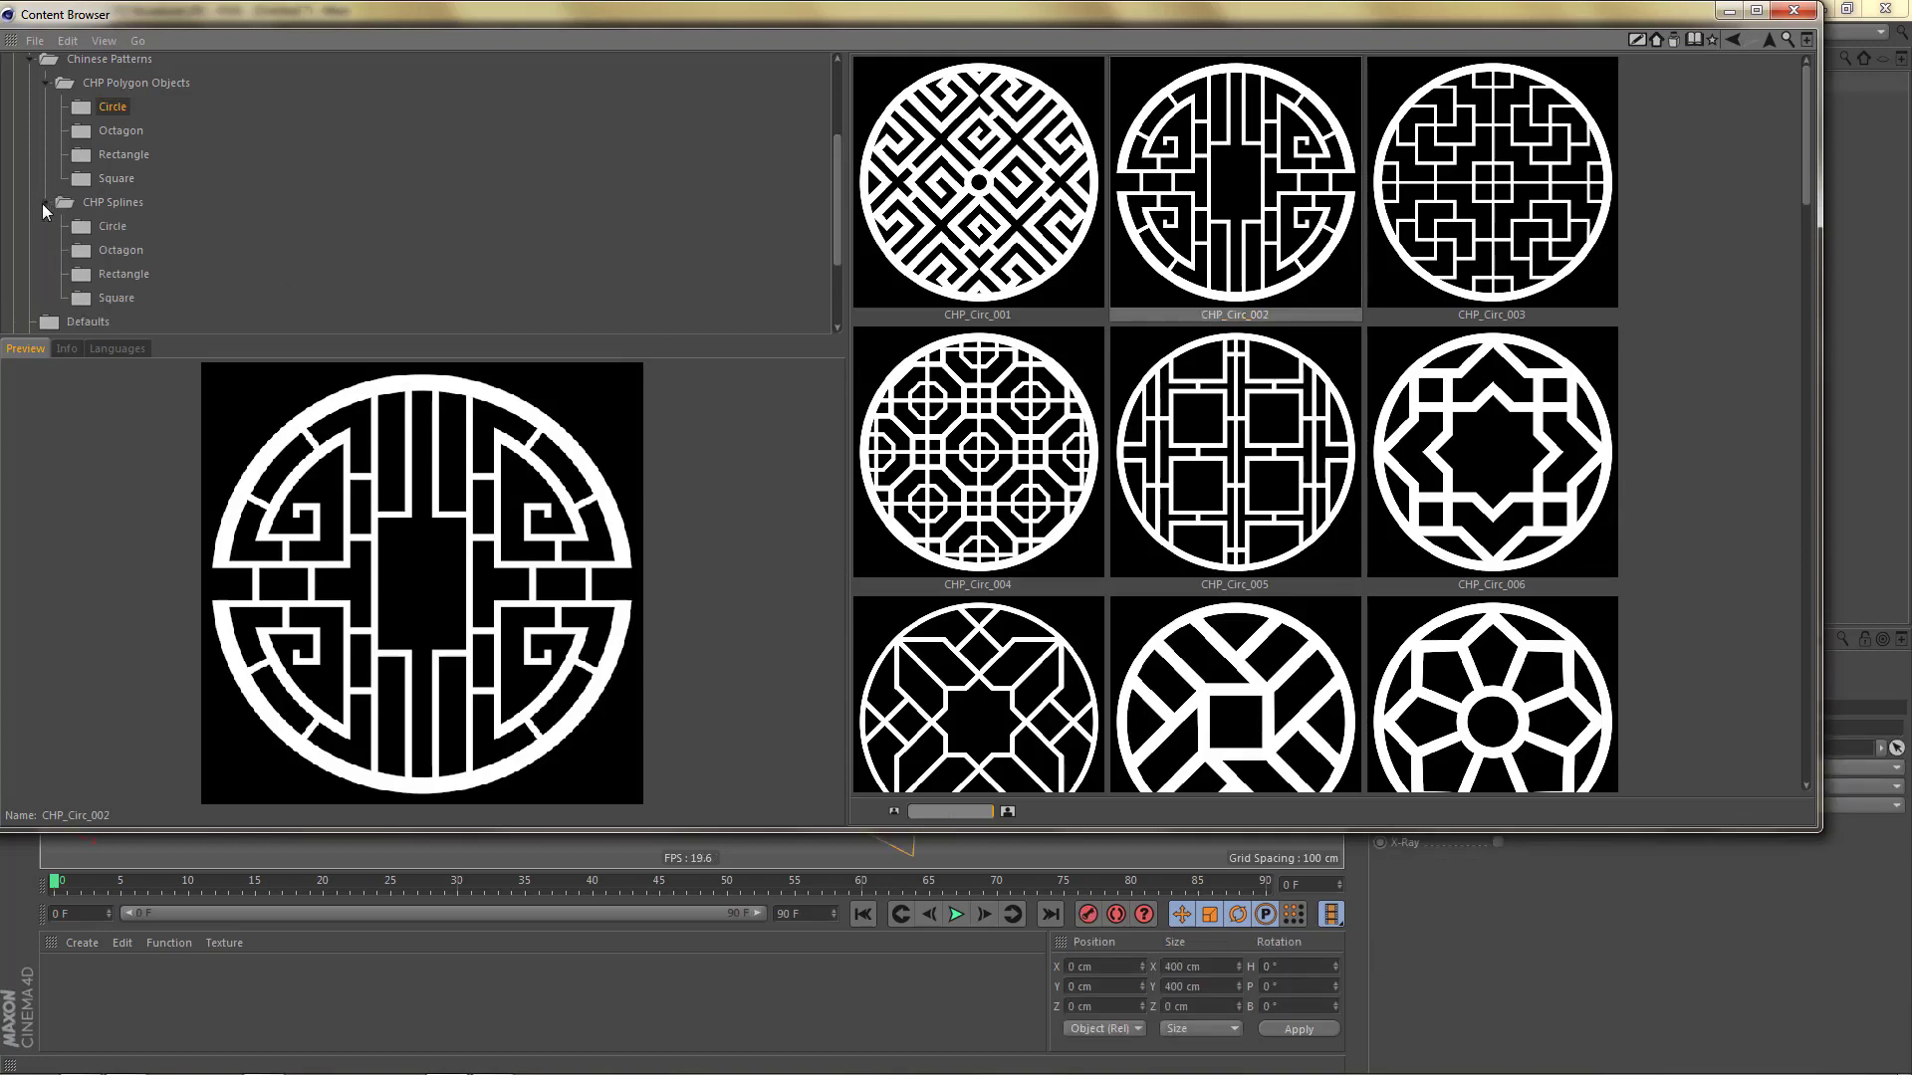
{"action": "left_click", "coordinate": [112, 227]}
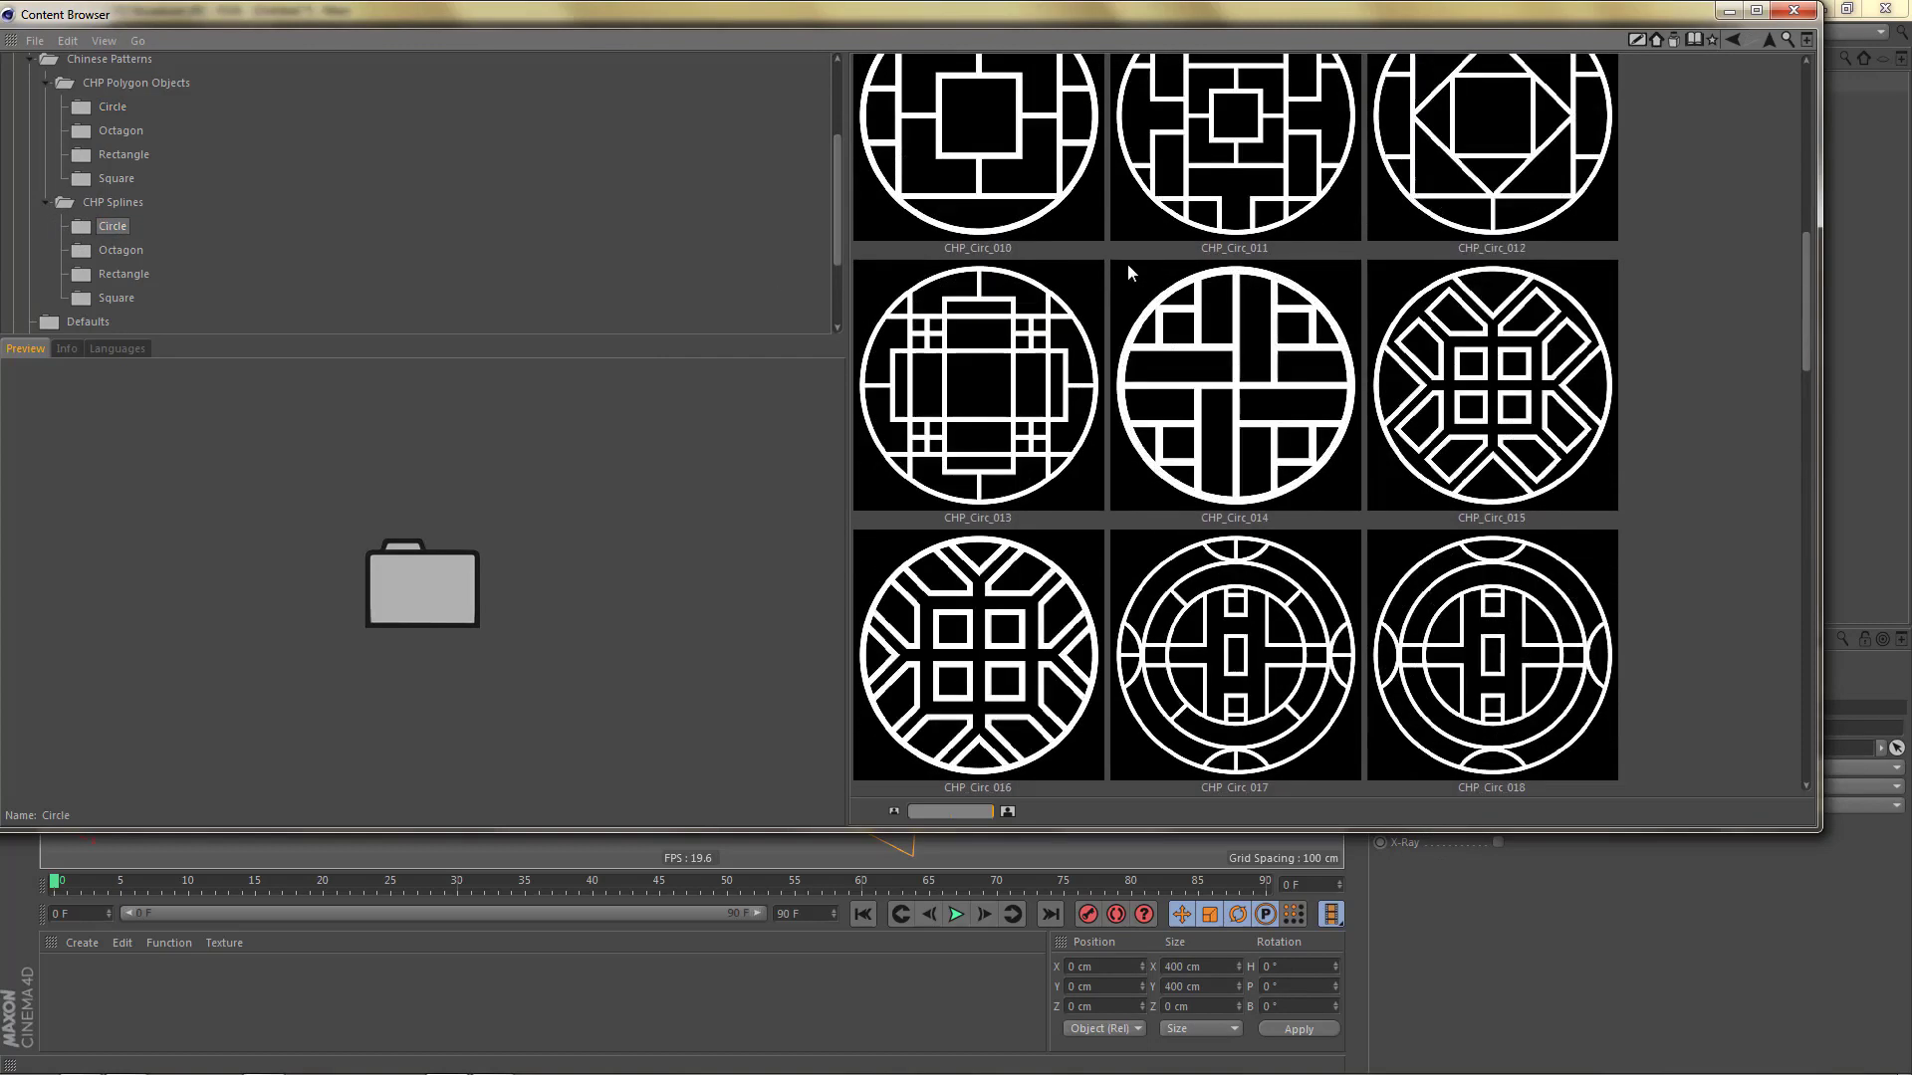
{"action": "left_click", "coordinate": [1272, 212]}
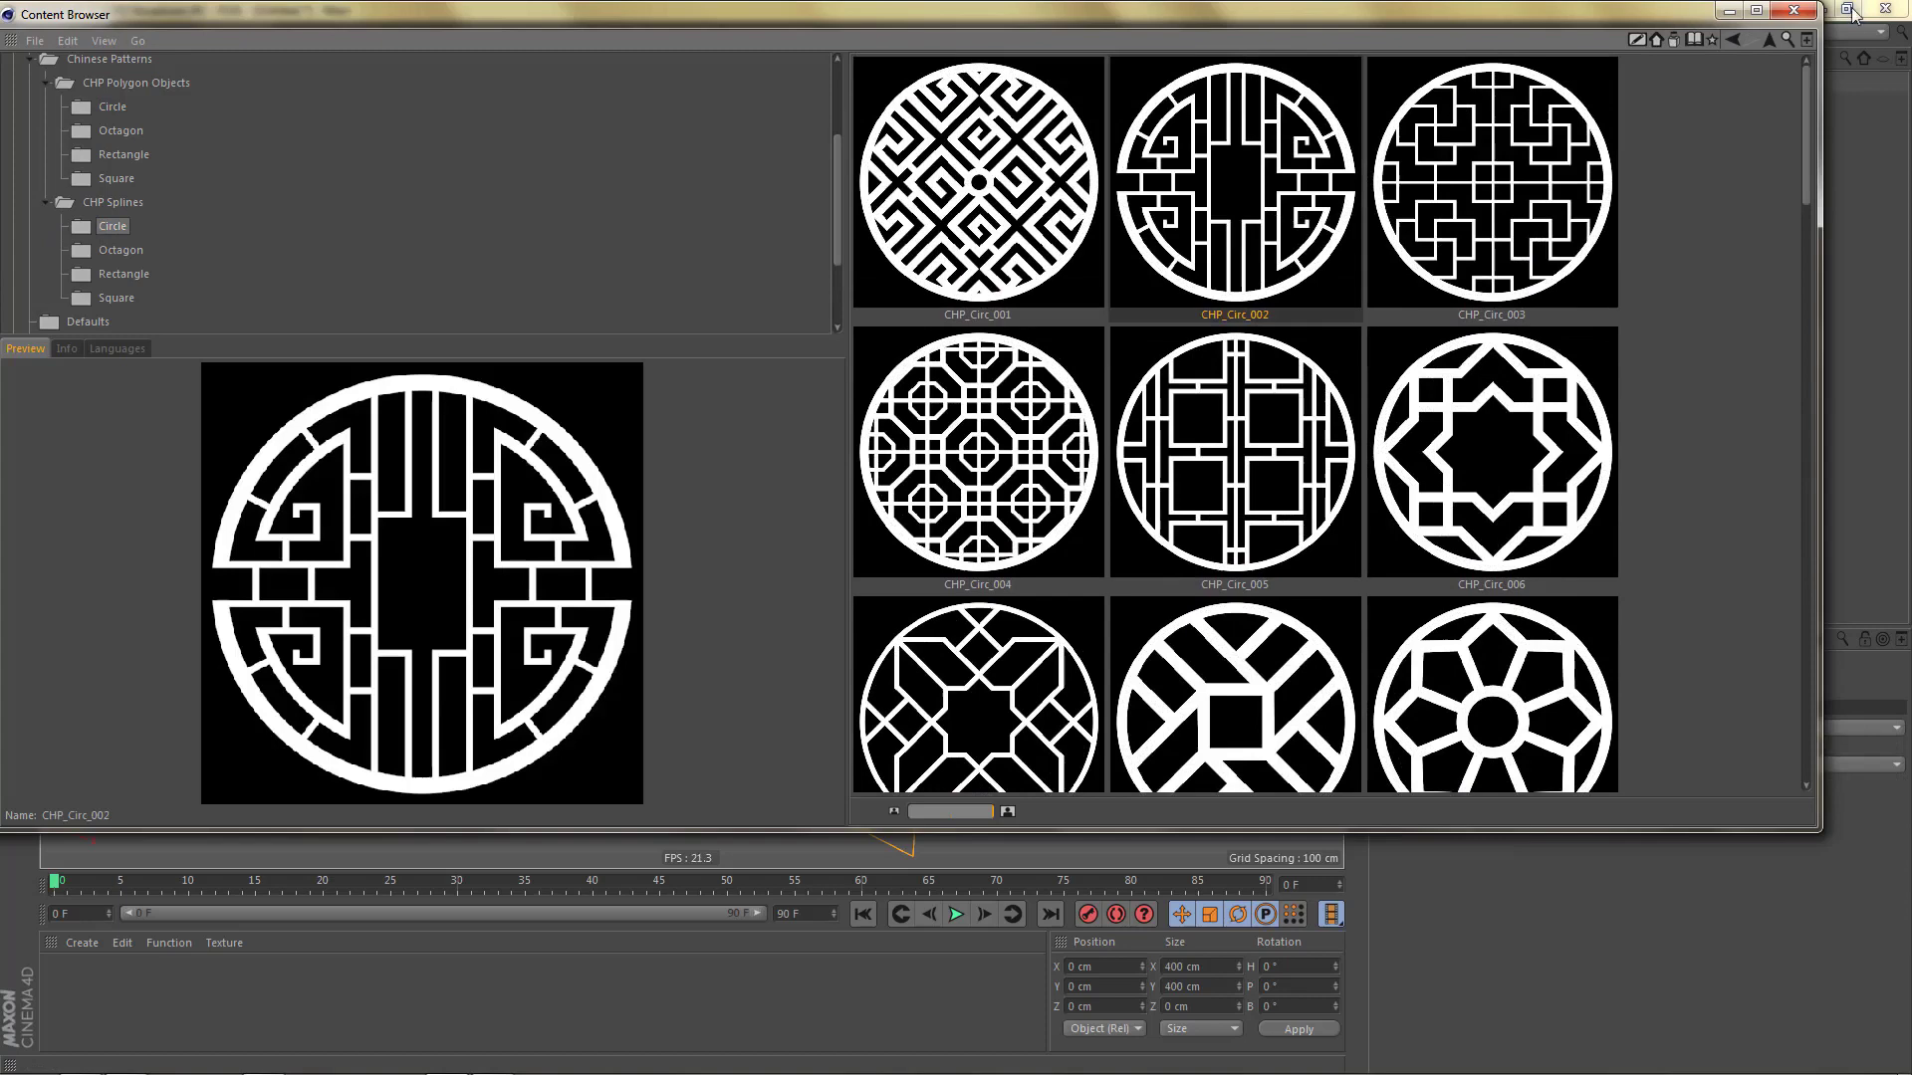
{"action": "left_click", "coordinate": [1793, 12]}
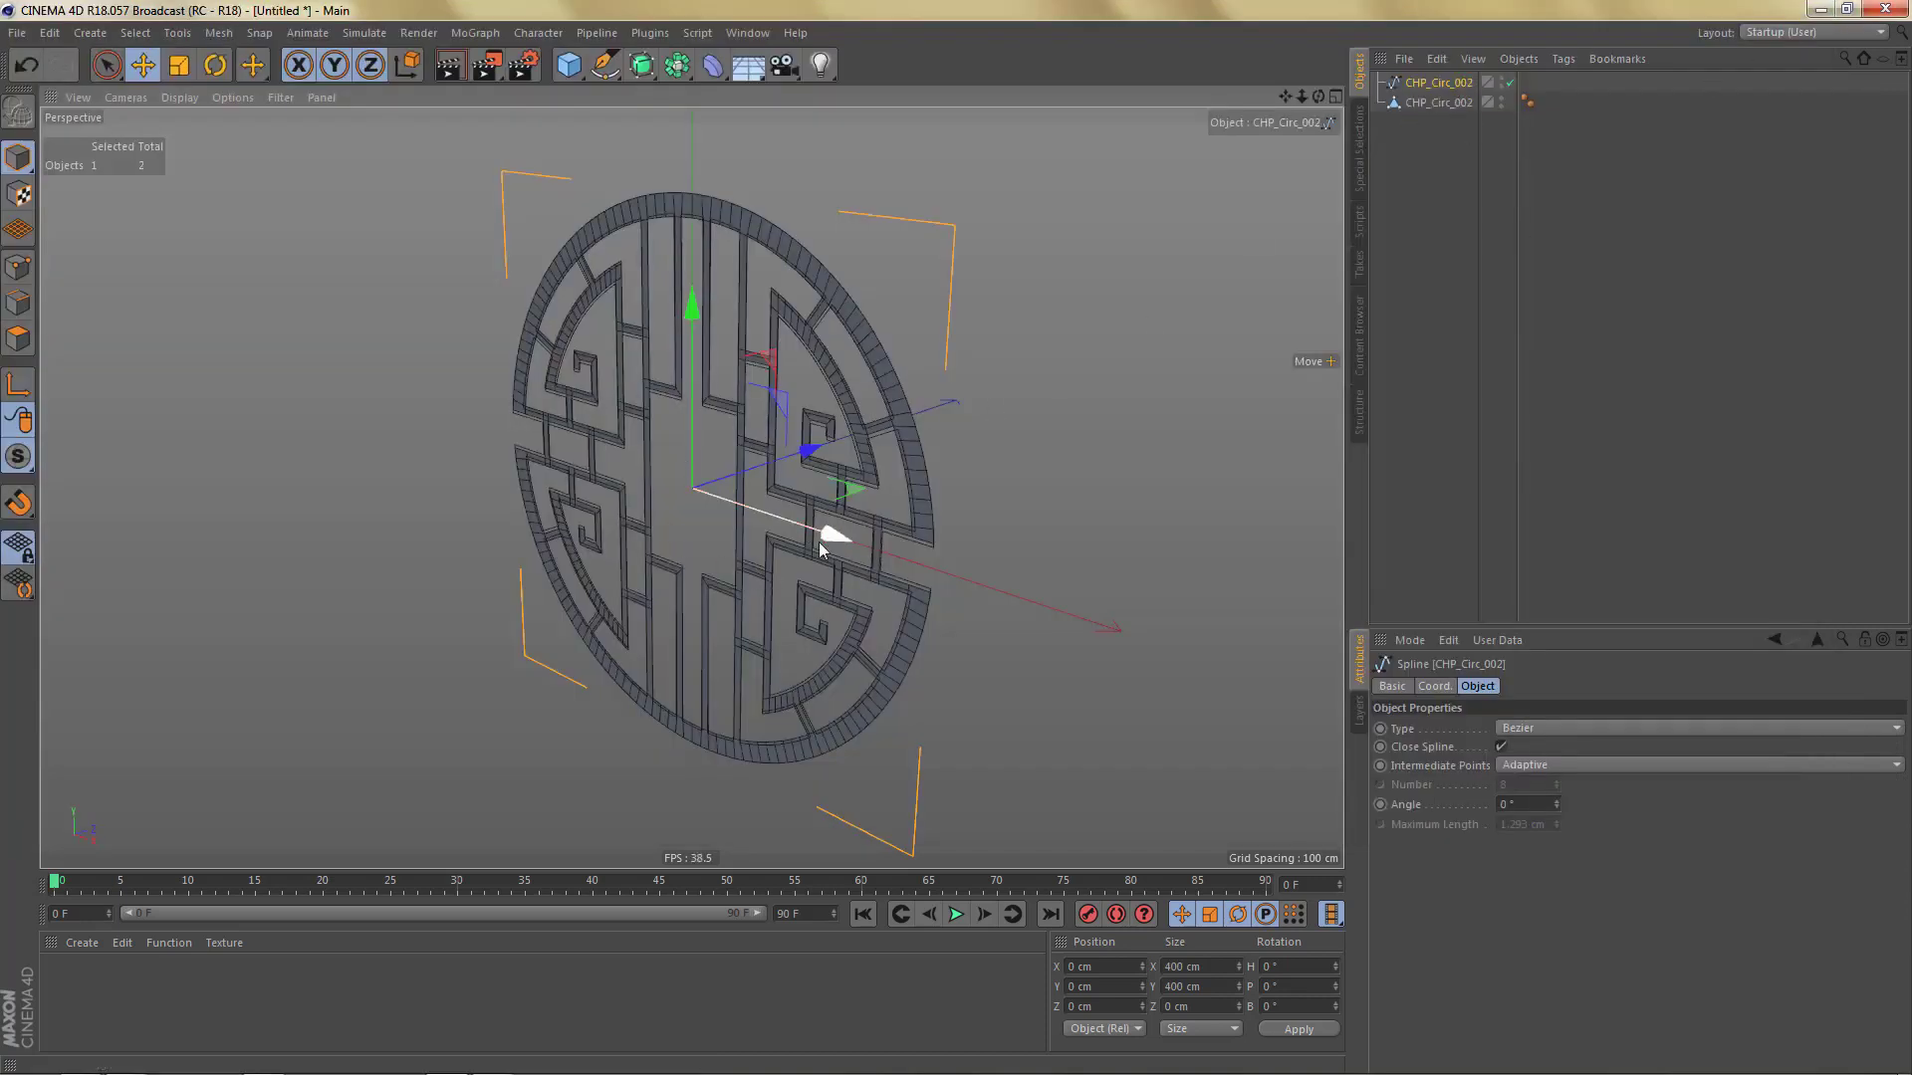
Step: Move the CHP_Circ_002 spline about 410 cm along X so it sits beside the polygon version
{"action": "left_click_drag", "start_coordinate": [818, 542], "coordinate": [1304, 631]}
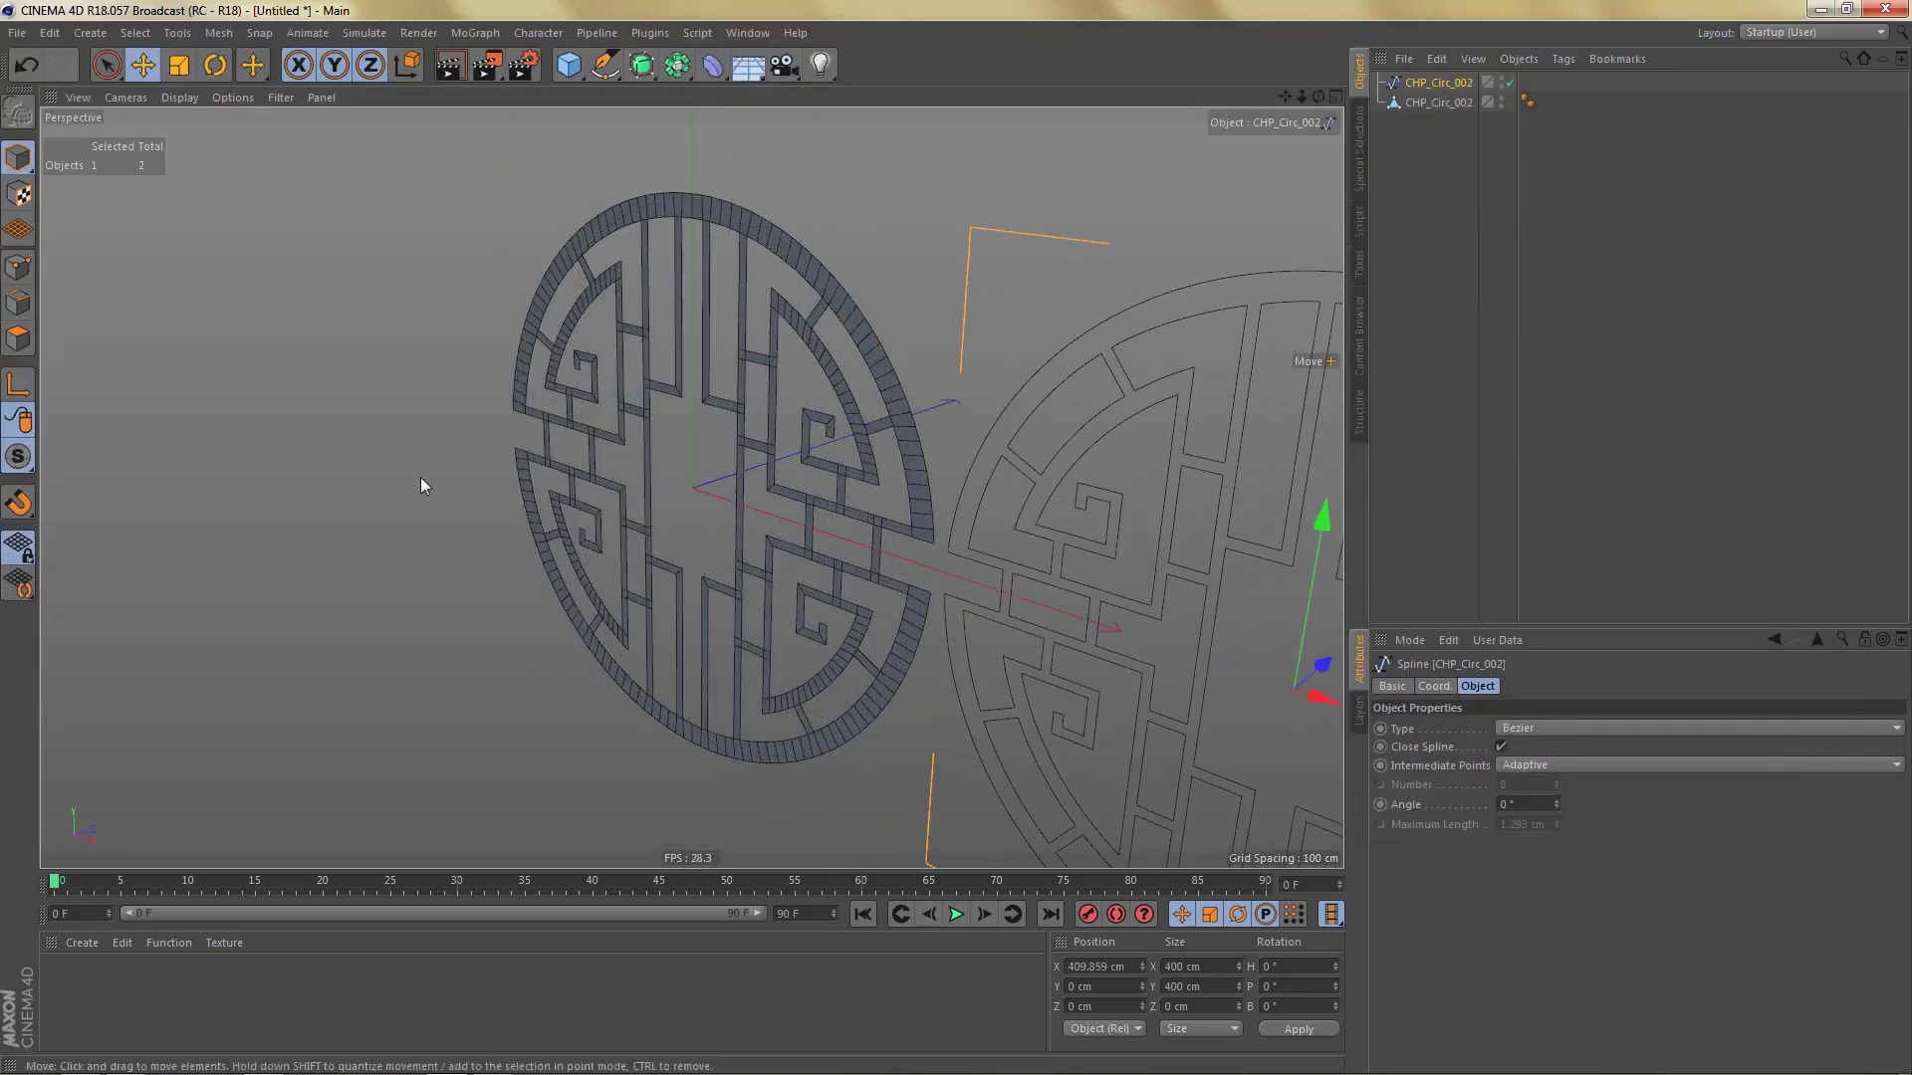
{"action": "scroll", "coordinate": [822, 317], "scroll_direction": "down", "scroll_amount": 5}
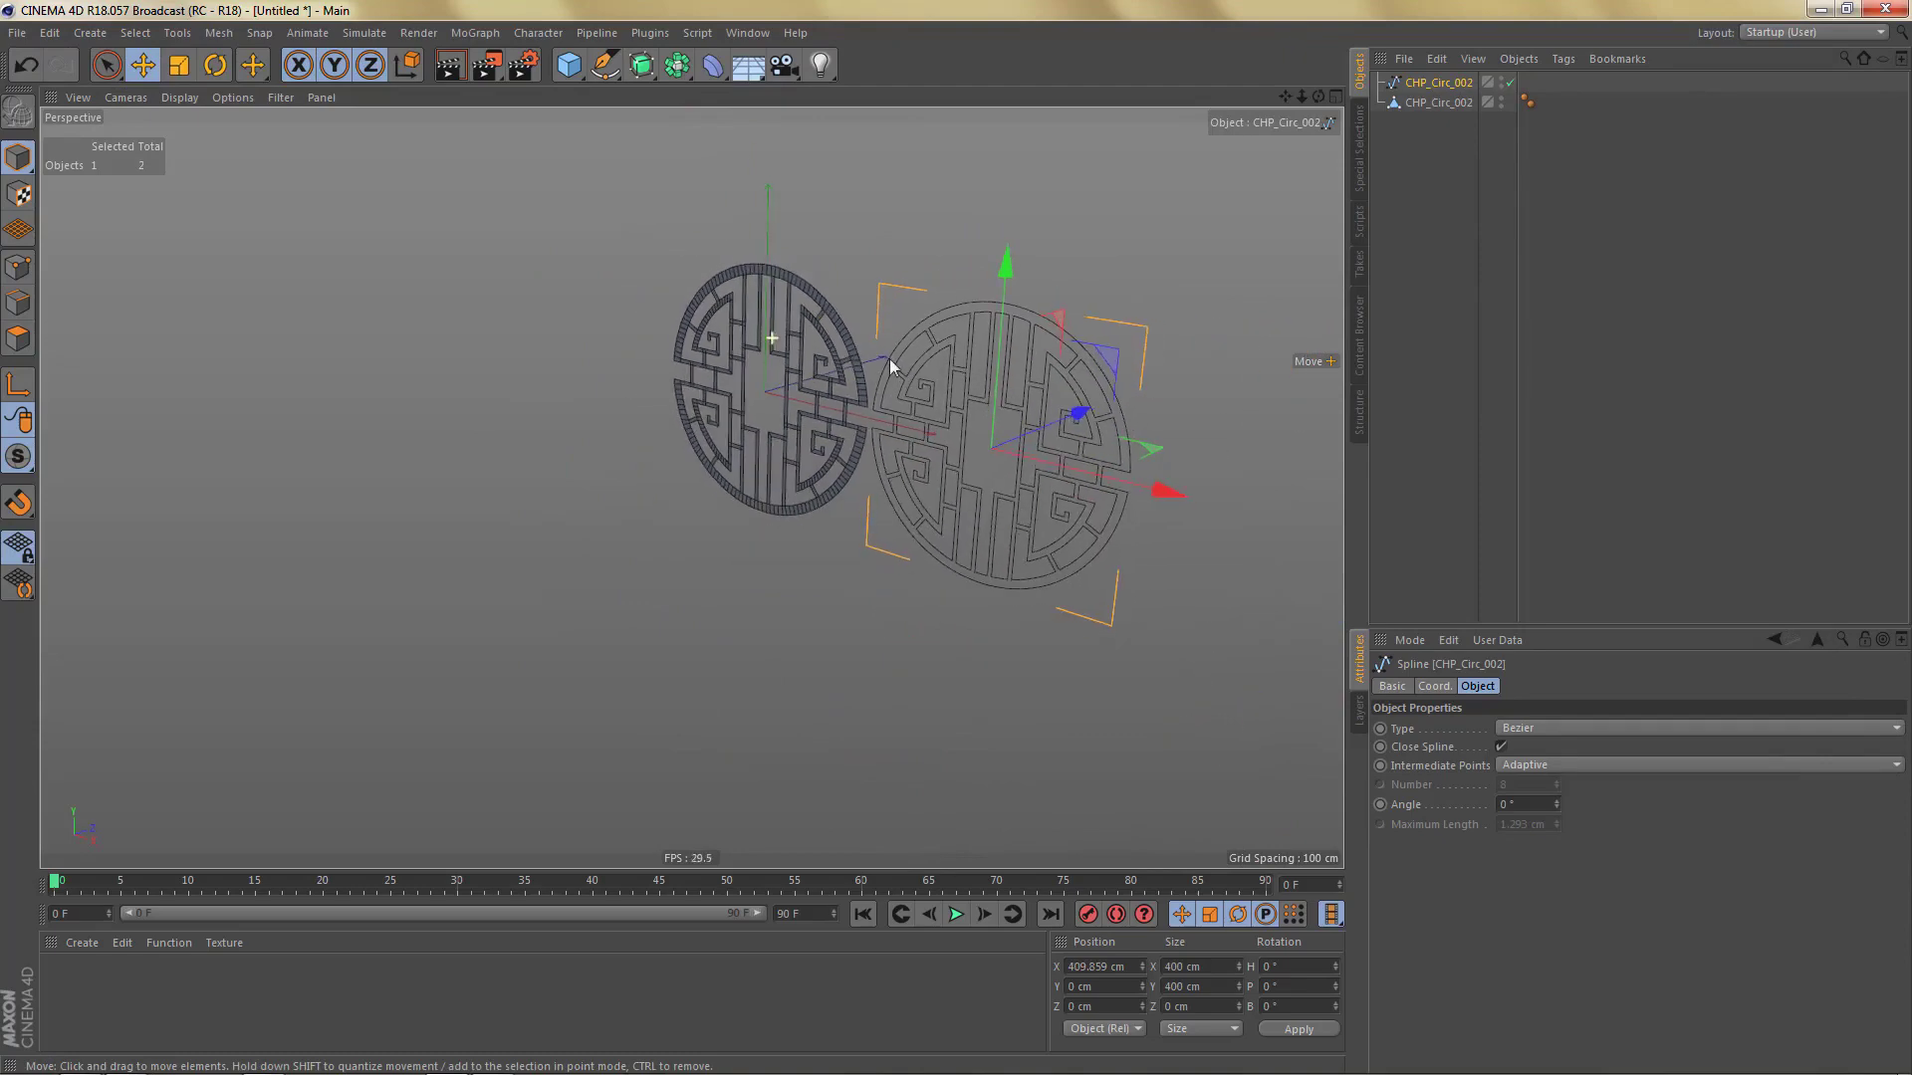
{"action": "left_click_drag", "start_coordinate": [889, 358], "coordinate": [725, 414], "text": "alt"}
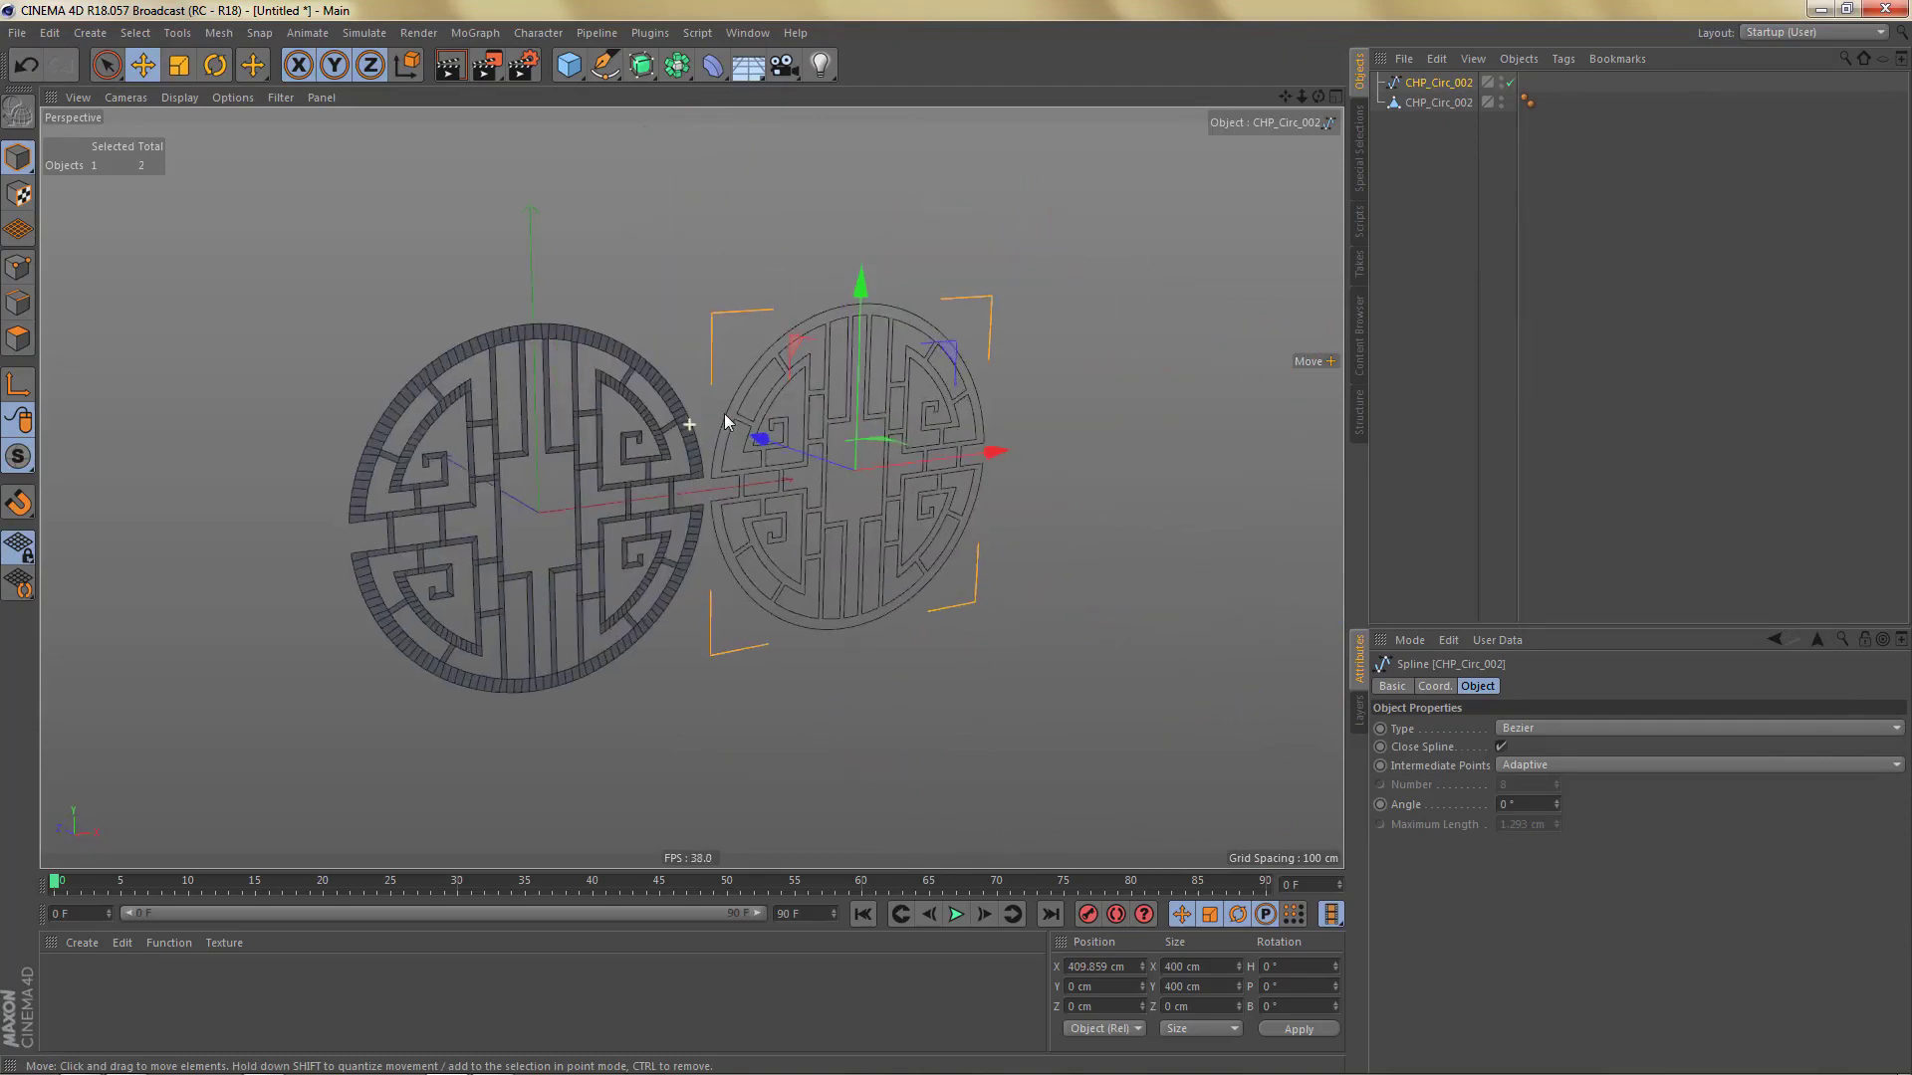
{"action": "scroll", "coordinate": [529, 456], "scroll_direction": "up", "scroll_amount": 5}
{"action": "left_click_drag", "start_coordinate": [566, 461], "coordinate": [839, 323], "text": "alt"}
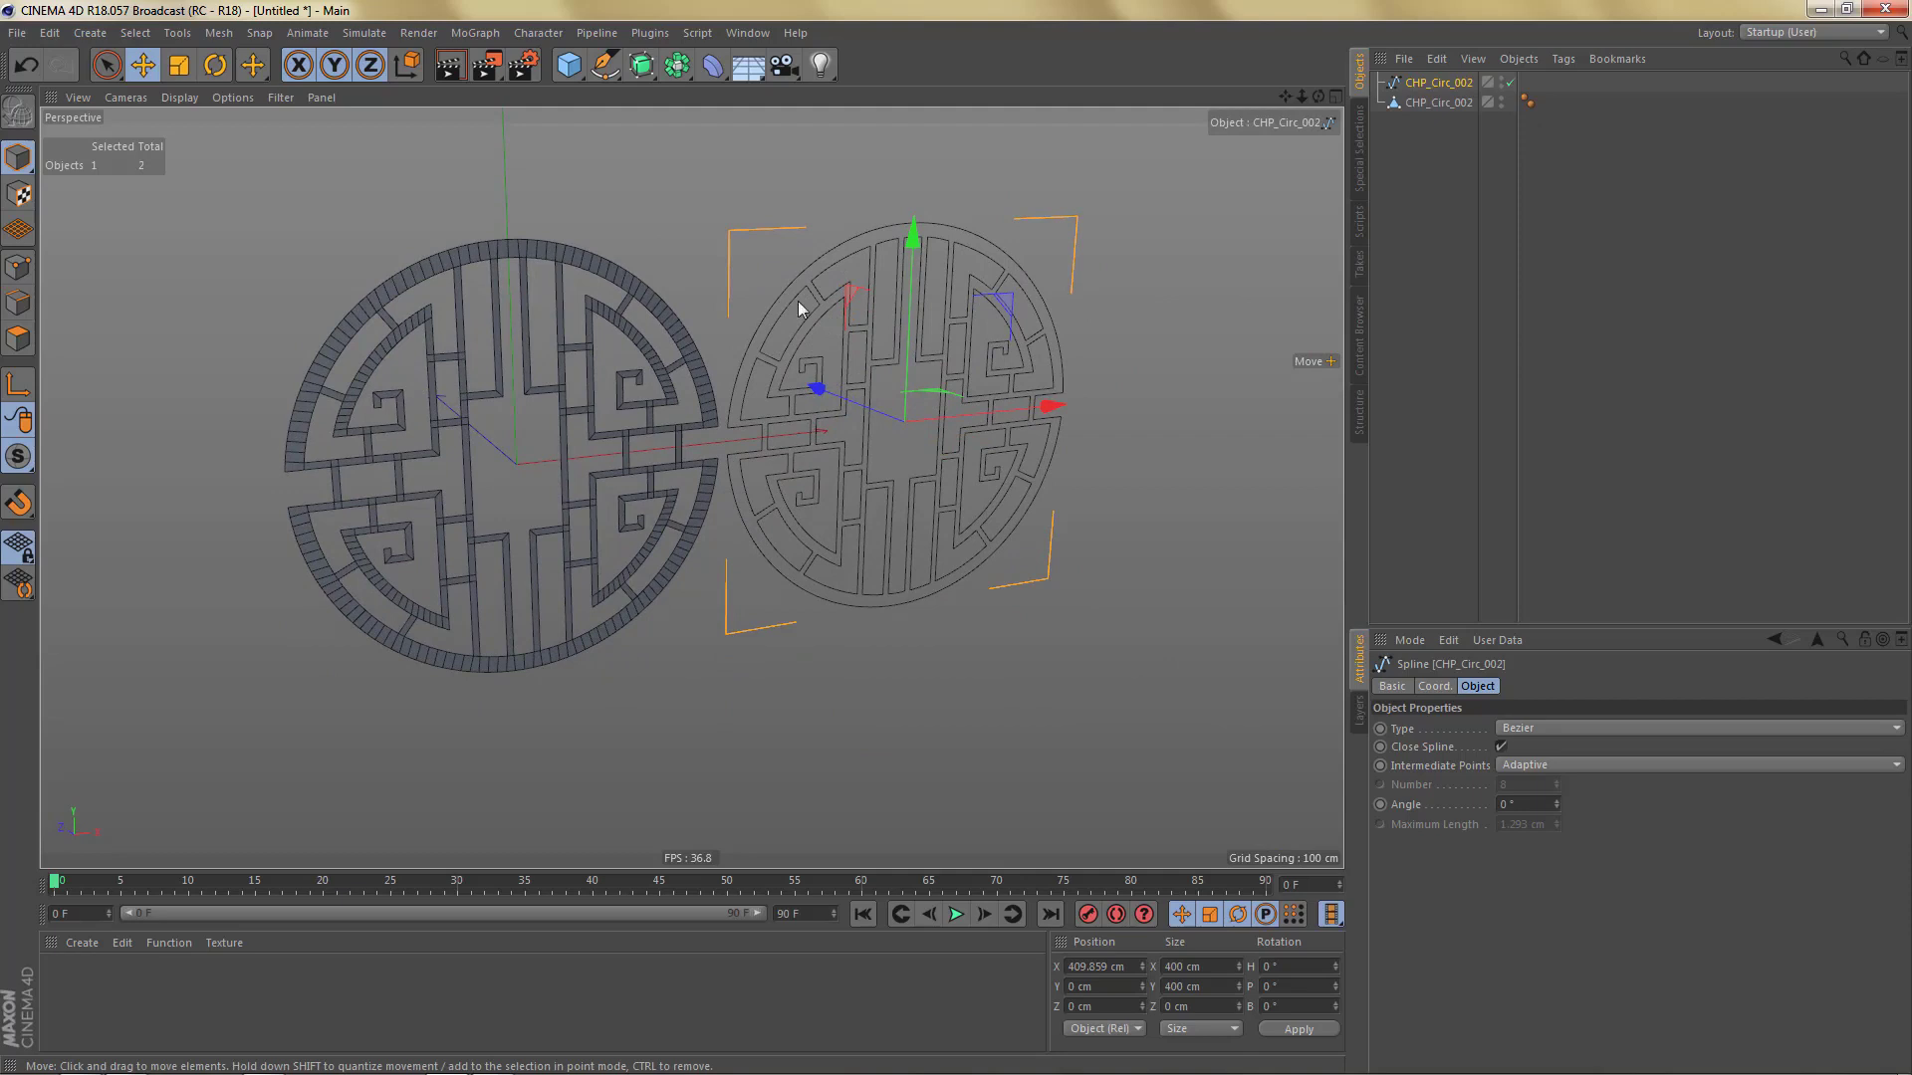
Step: Select the outline edges of the CHP_Circ_002 polygon object and convert them into a spline with Edge to Spline
{"action": "left_click", "coordinate": [720, 360]}
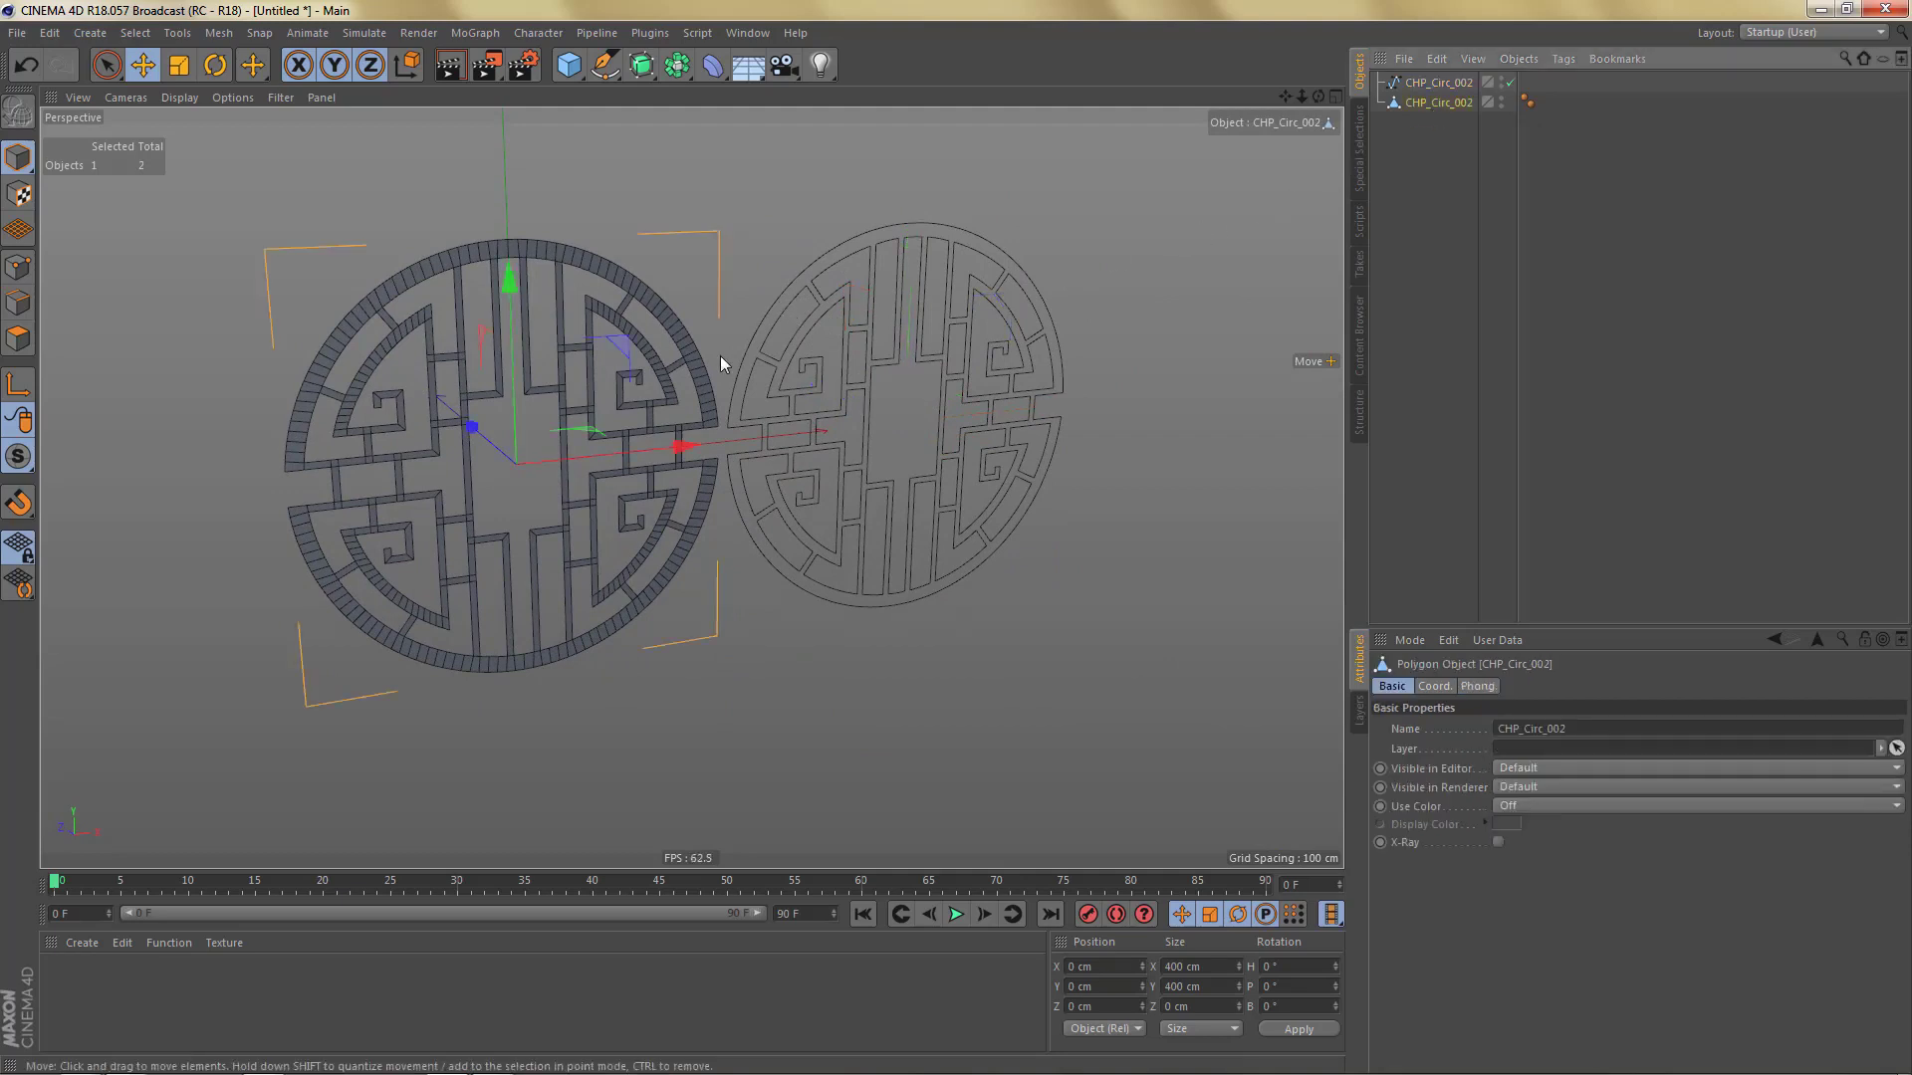
{"action": "key", "text": "Return"}
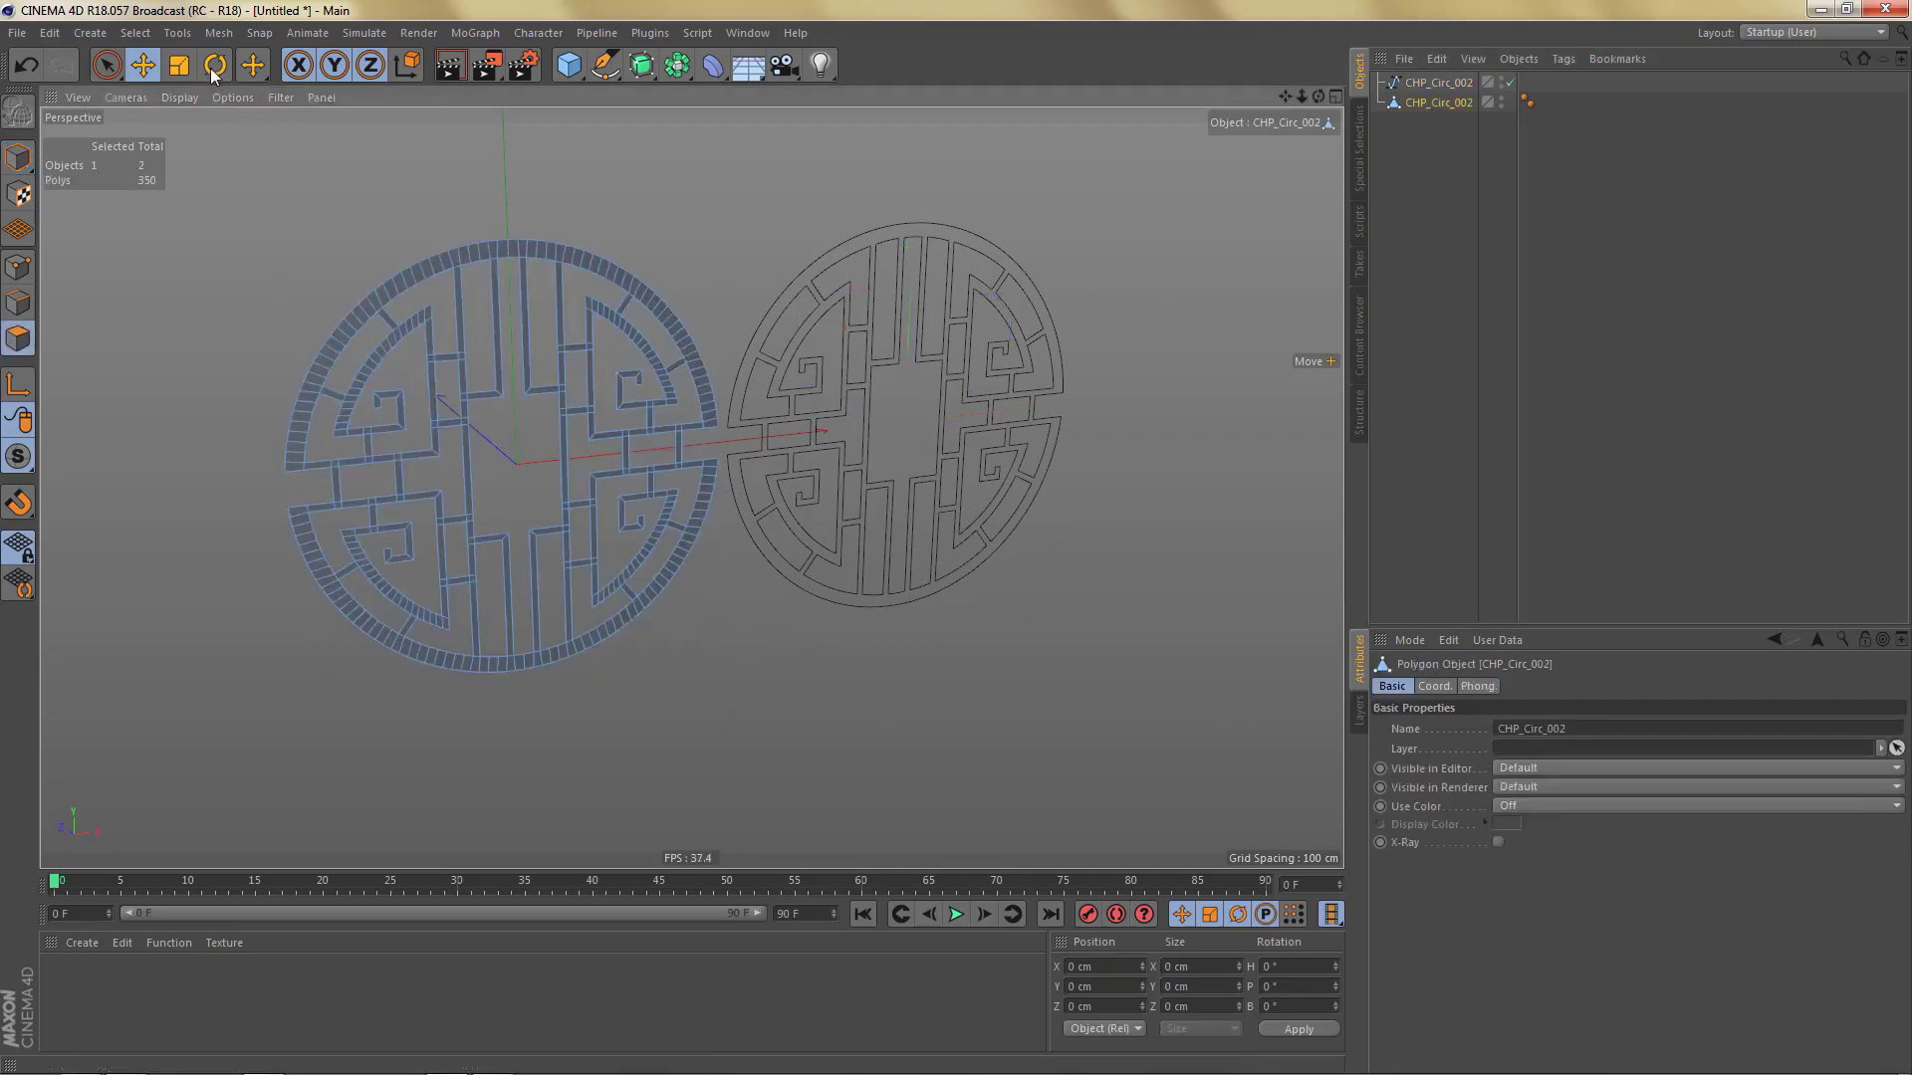
{"action": "left_click", "coordinate": [136, 33]}
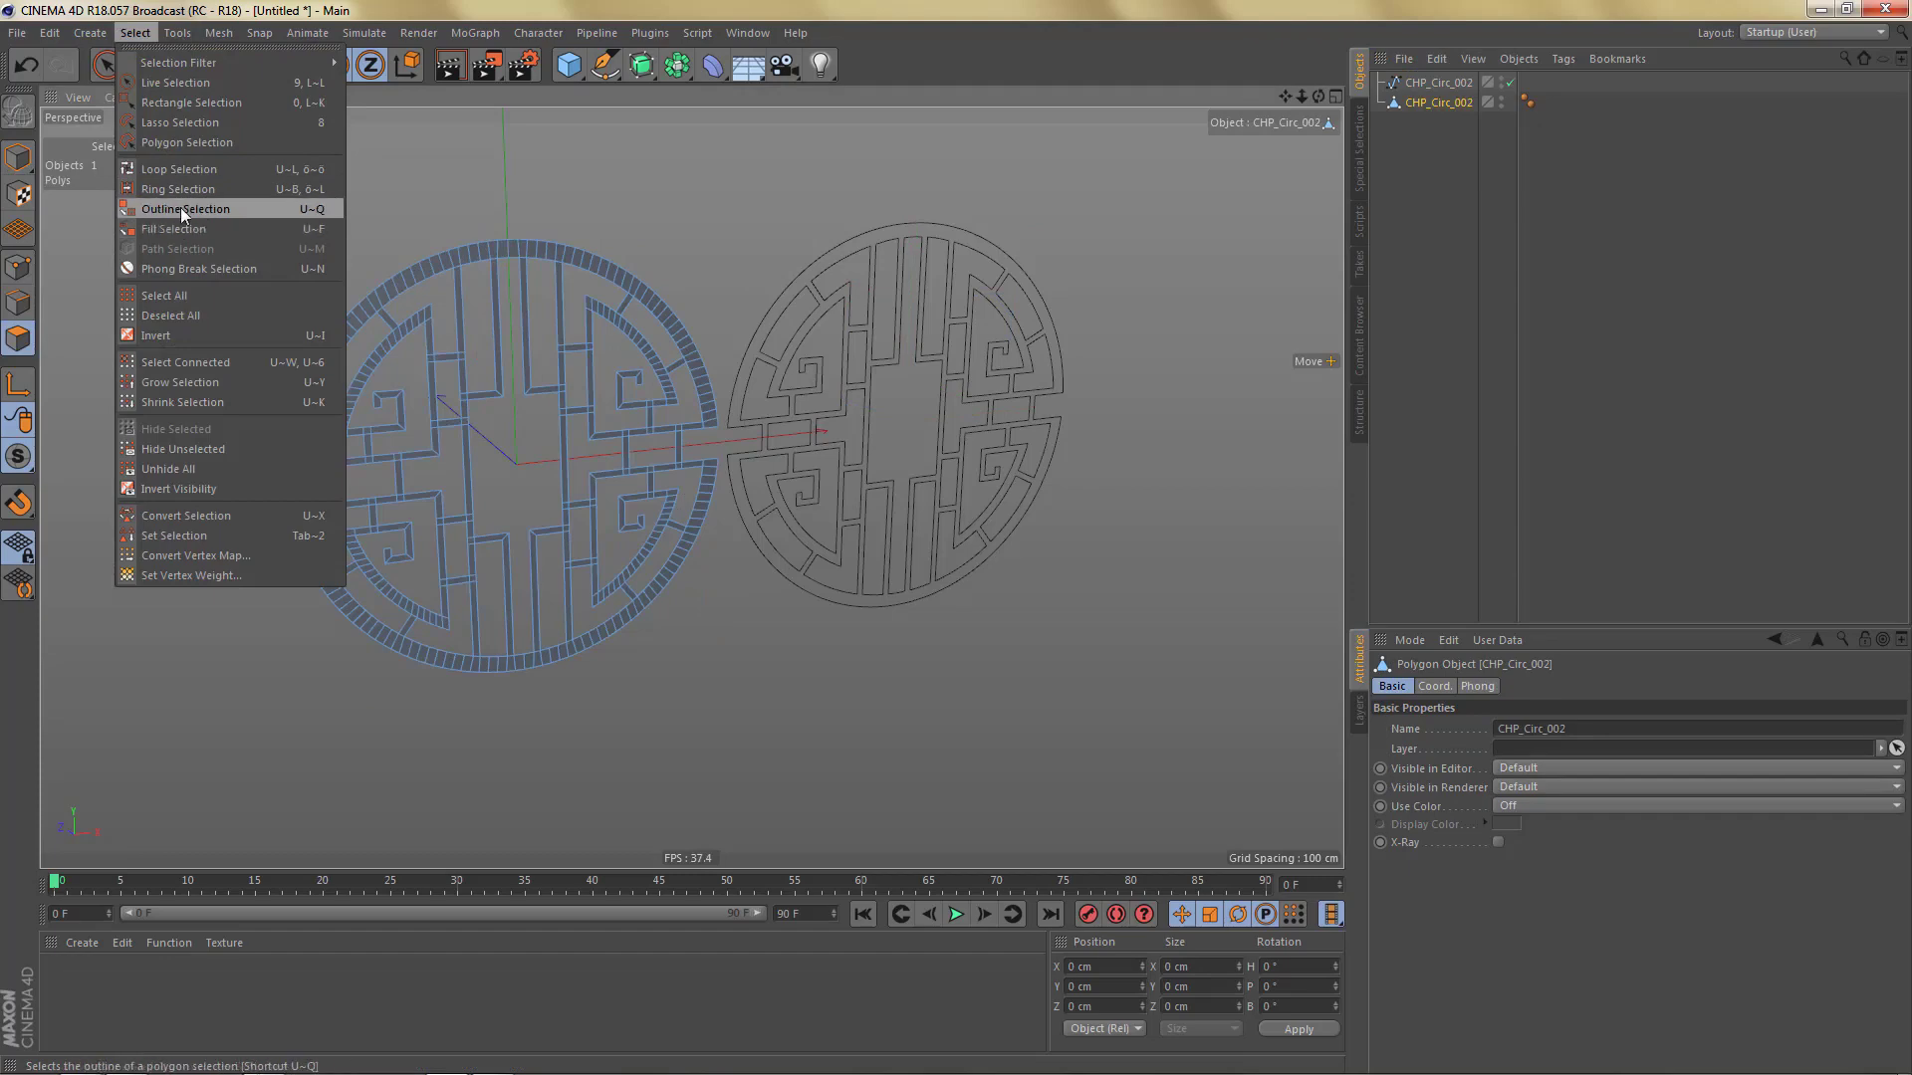
{"action": "left_click", "coordinate": [185, 209]}
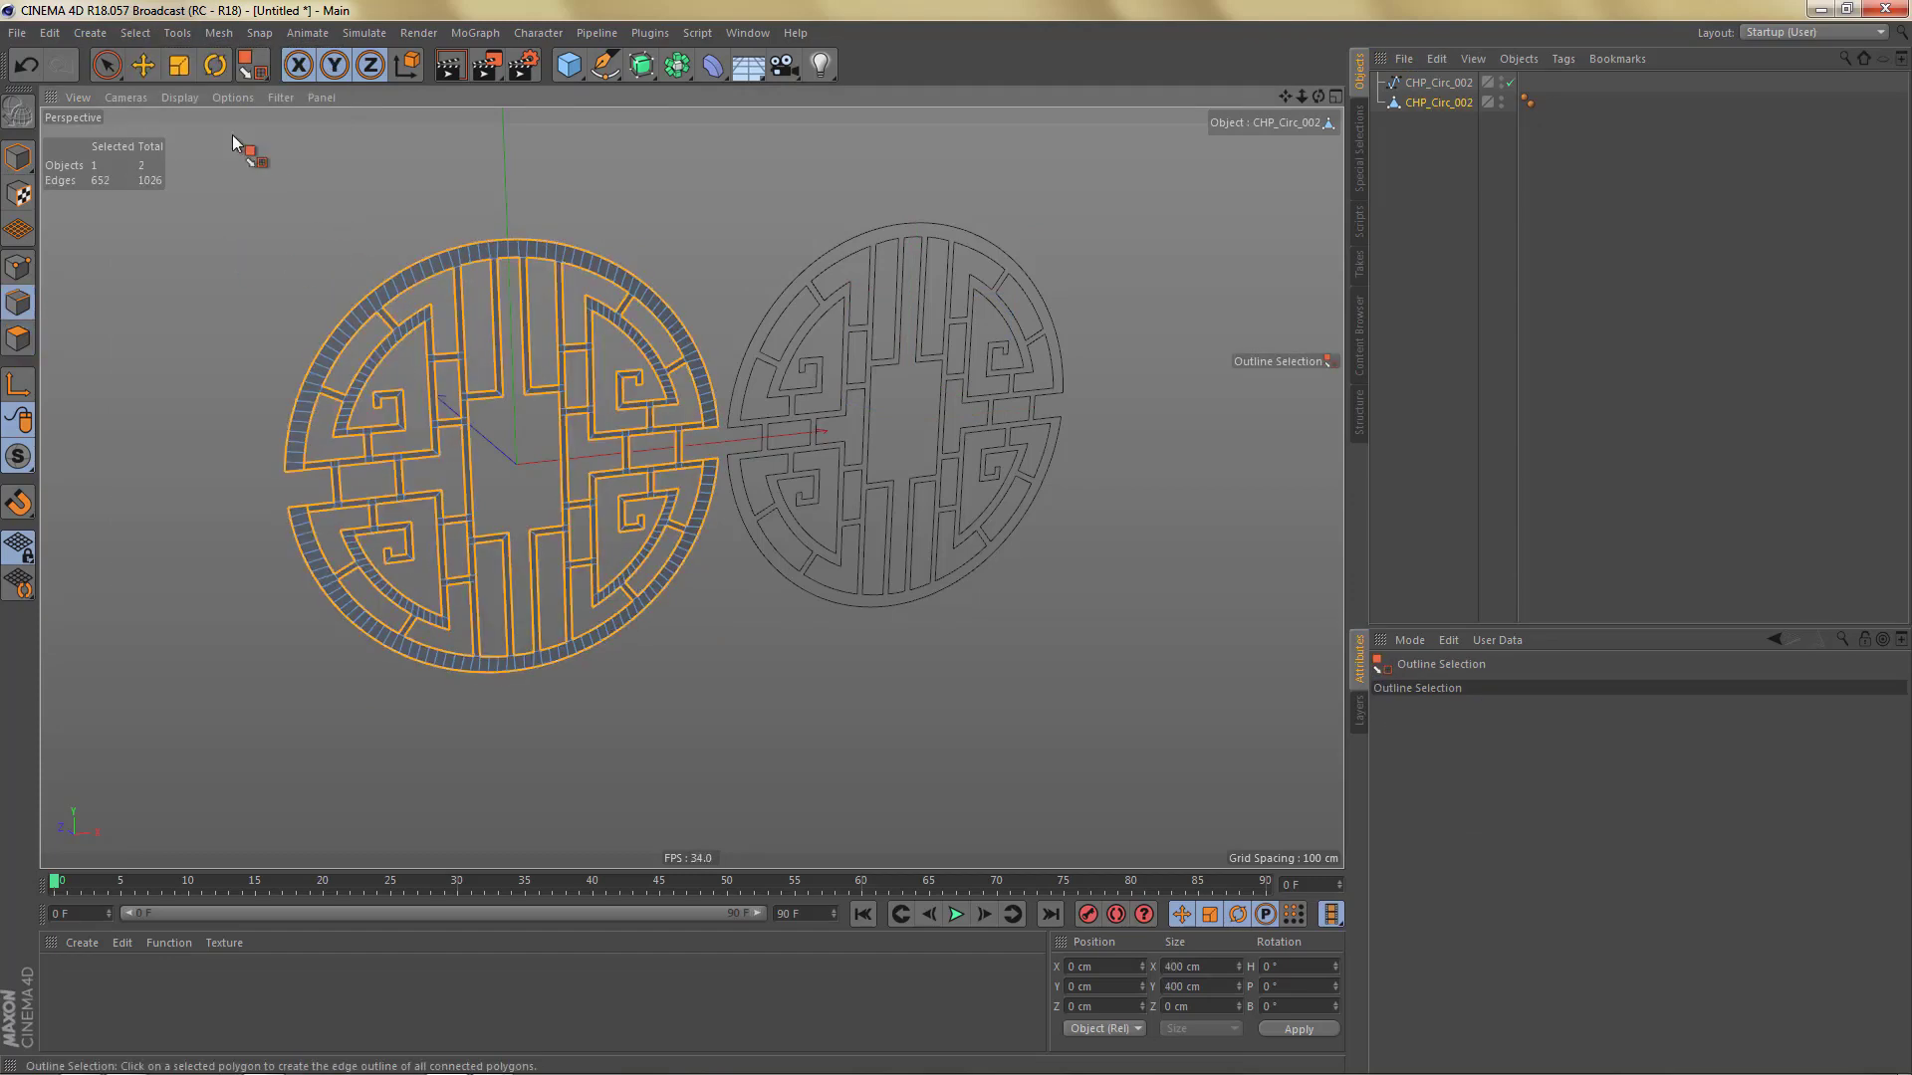
{"action": "left_click", "coordinate": [218, 33]}
{"action": "mouse_move", "coordinate": [239, 82]}
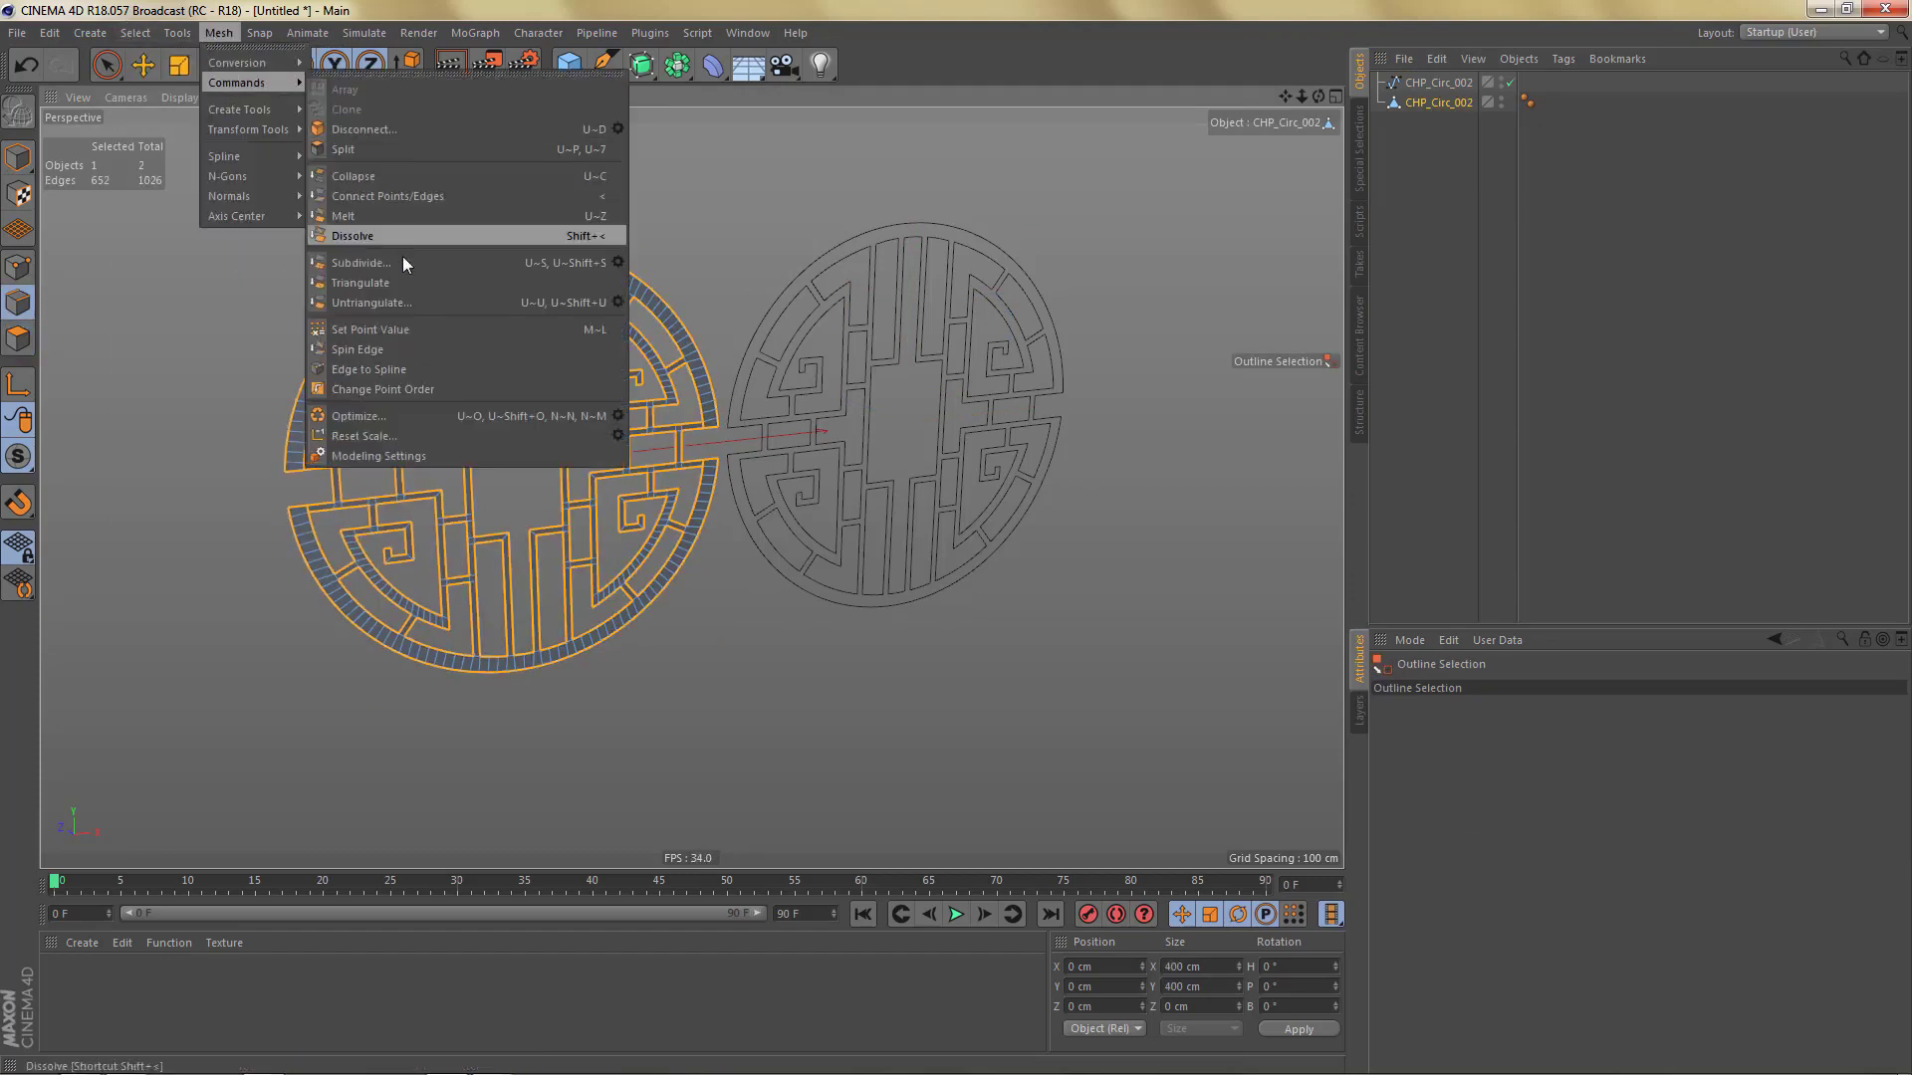
{"action": "left_click", "coordinate": [403, 369]}
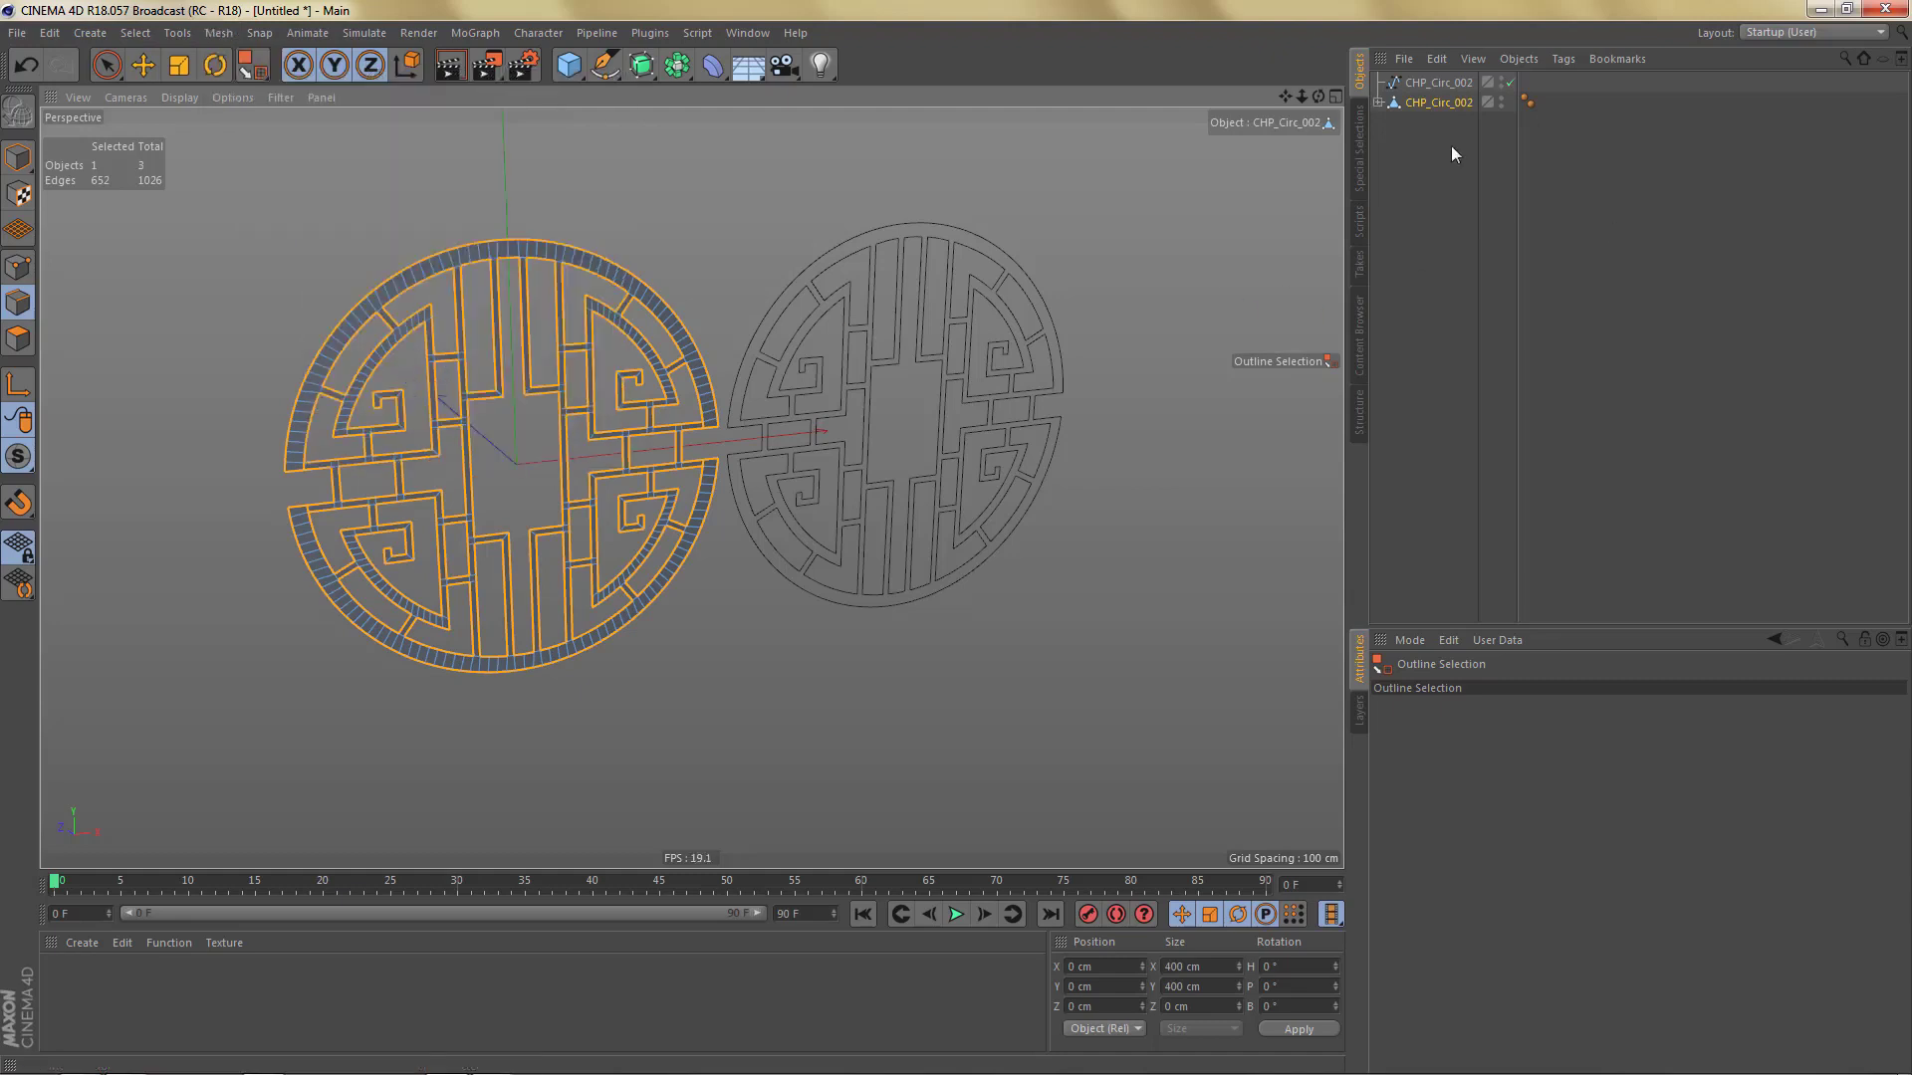
Step: Take the extracted spline out of the polygon object's hierarchy and hide the polygon object in the editor and renderer
{"action": "left_click", "coordinate": [1379, 103]}
{"action": "left_click", "coordinate": [1454, 121]}
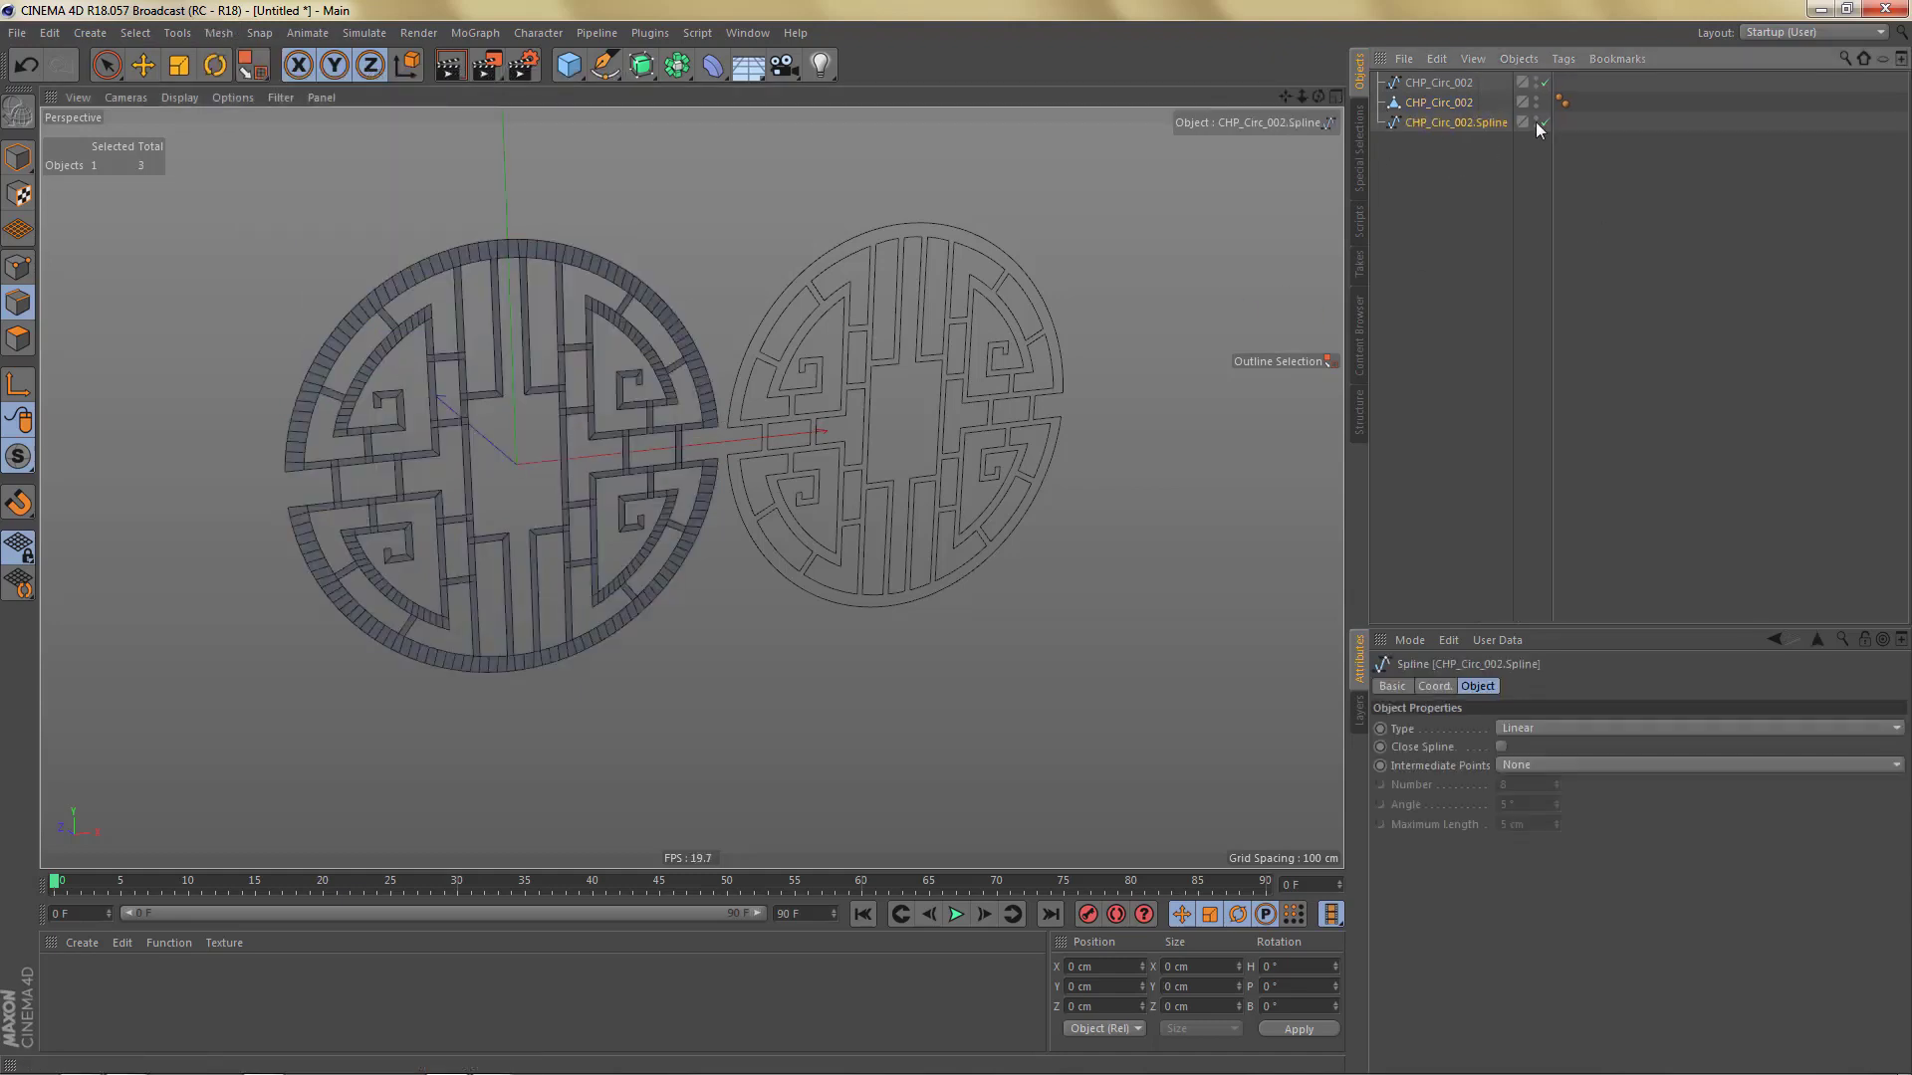
{"action": "left_click", "coordinate": [1535, 104]}
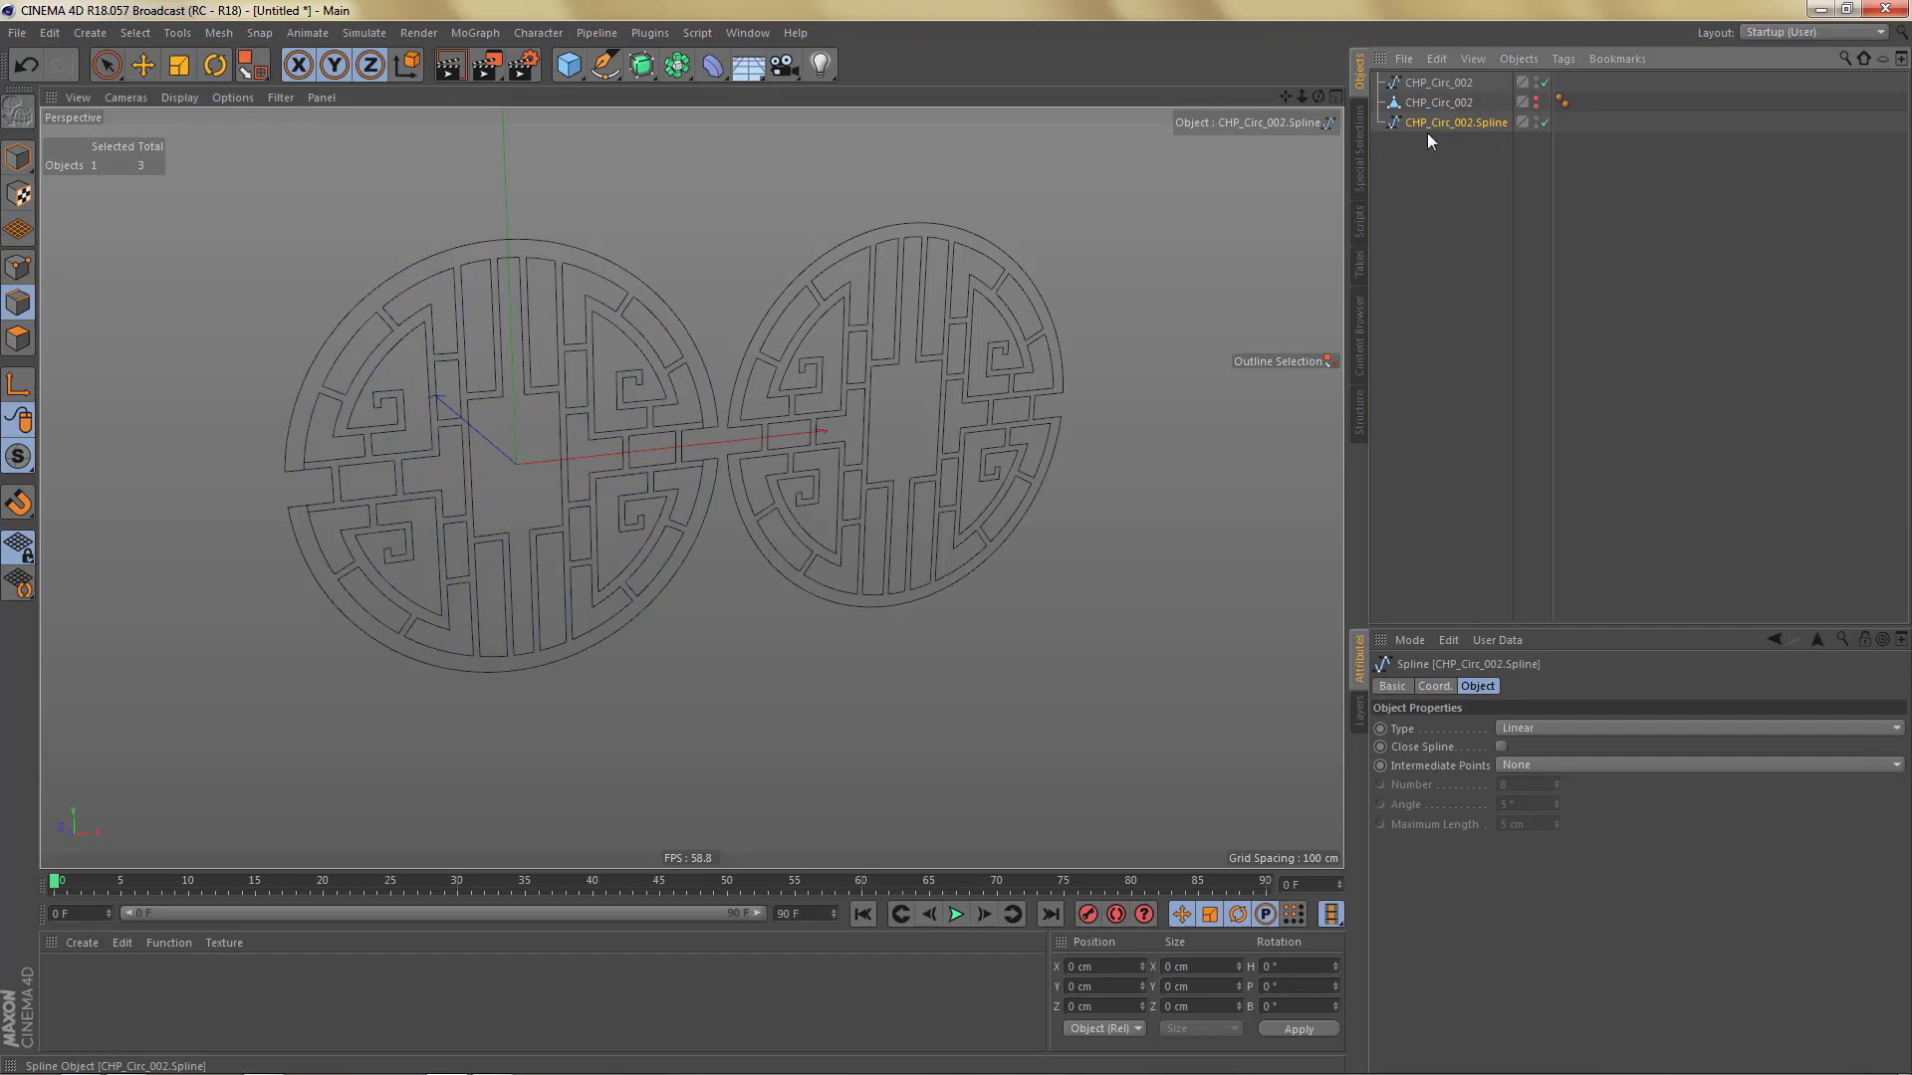
Step: Examine the points and segments of the spline extracted from the polygon edges and compare them with the preset Bezier spline
{"action": "left_click", "coordinate": [713, 500]}
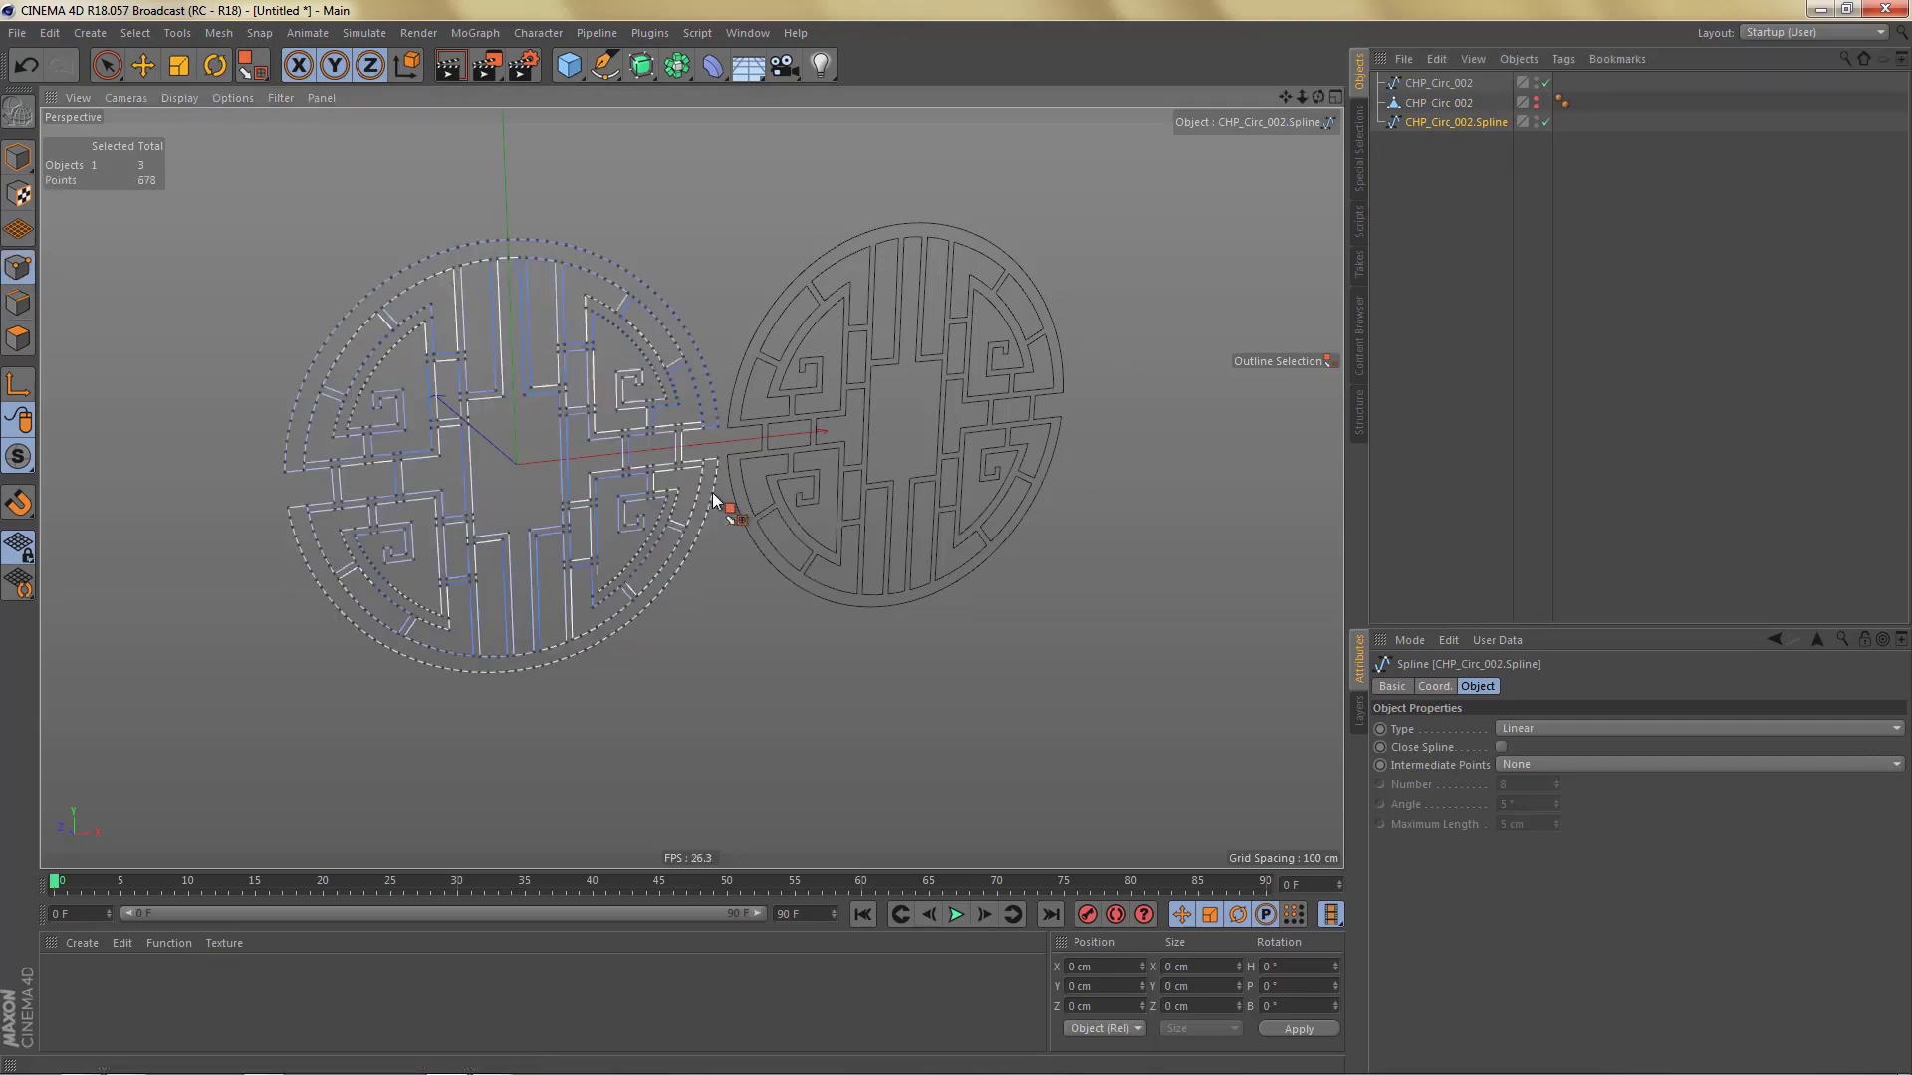
{"action": "scroll", "coordinate": [526, 264], "scroll_direction": "up", "scroll_amount": 5}
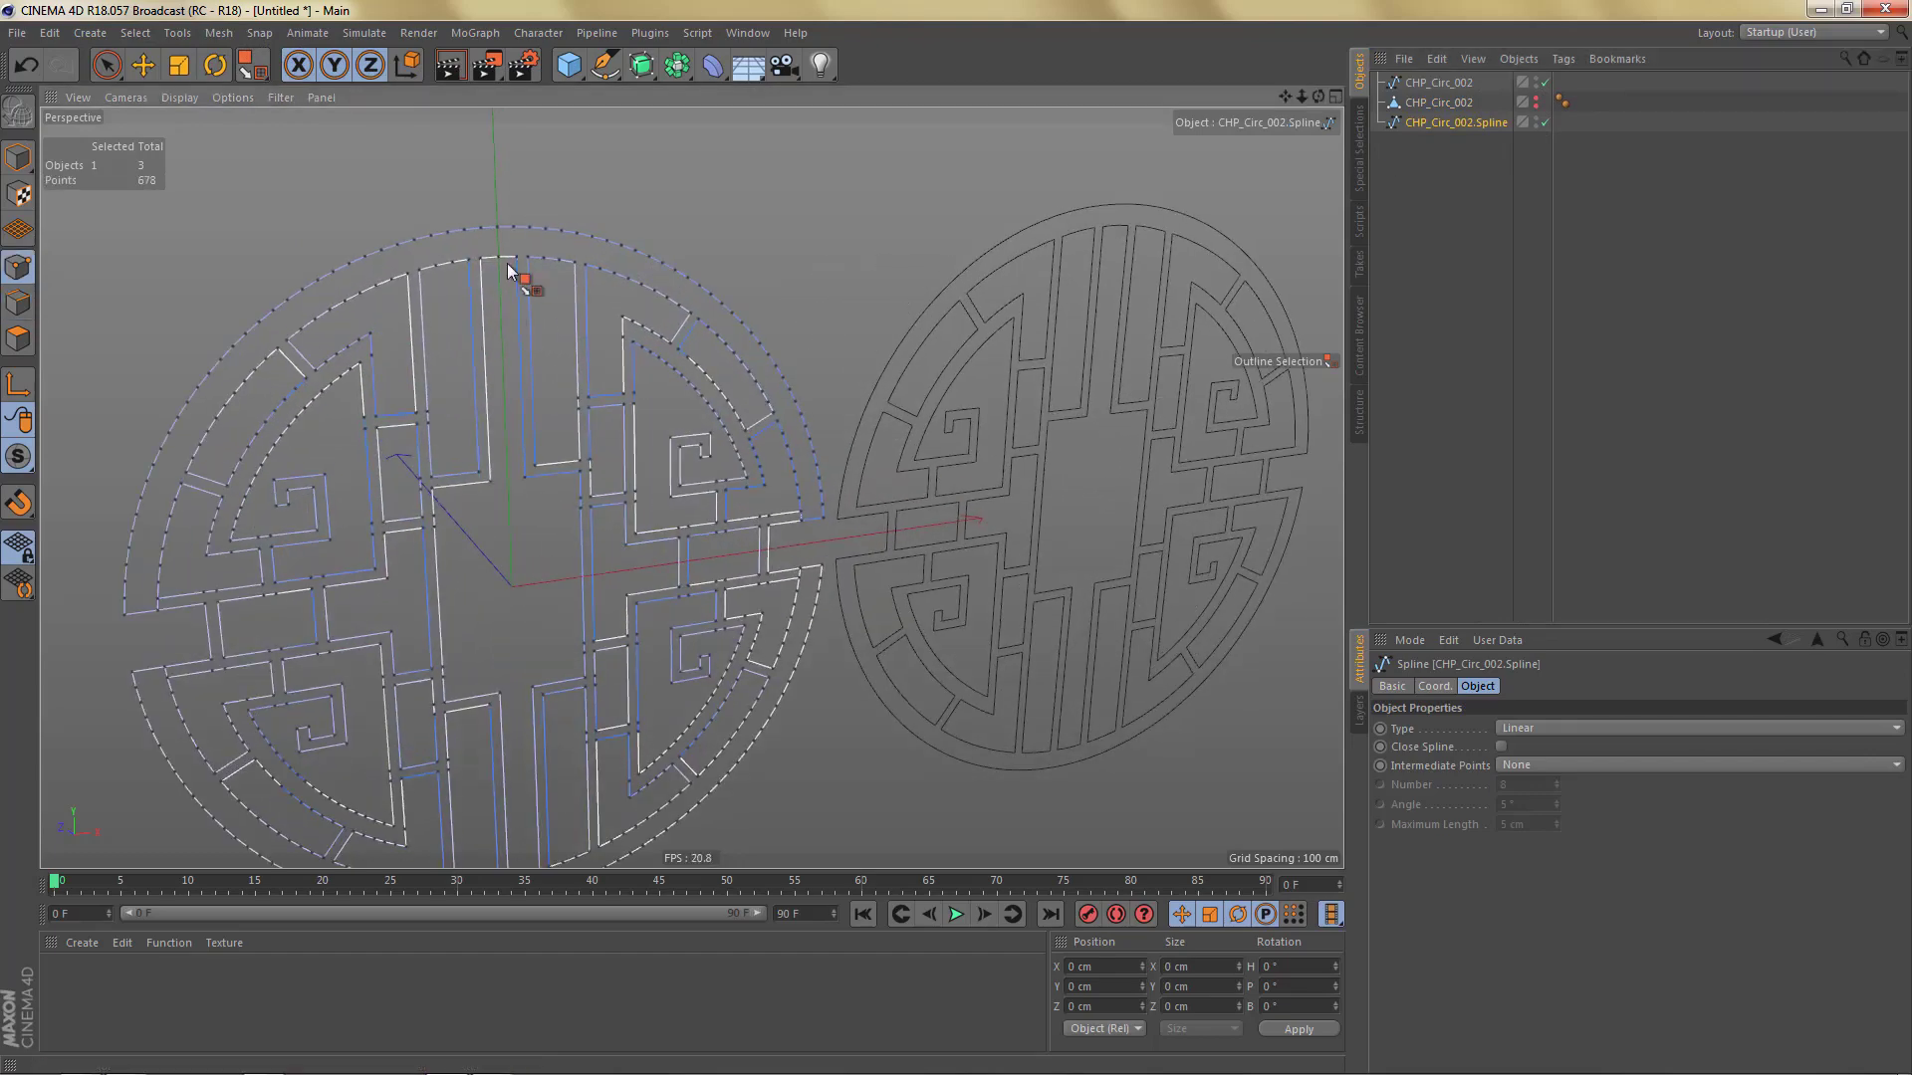
{"action": "scroll", "coordinate": [543, 408], "scroll_direction": "up", "scroll_amount": 5}
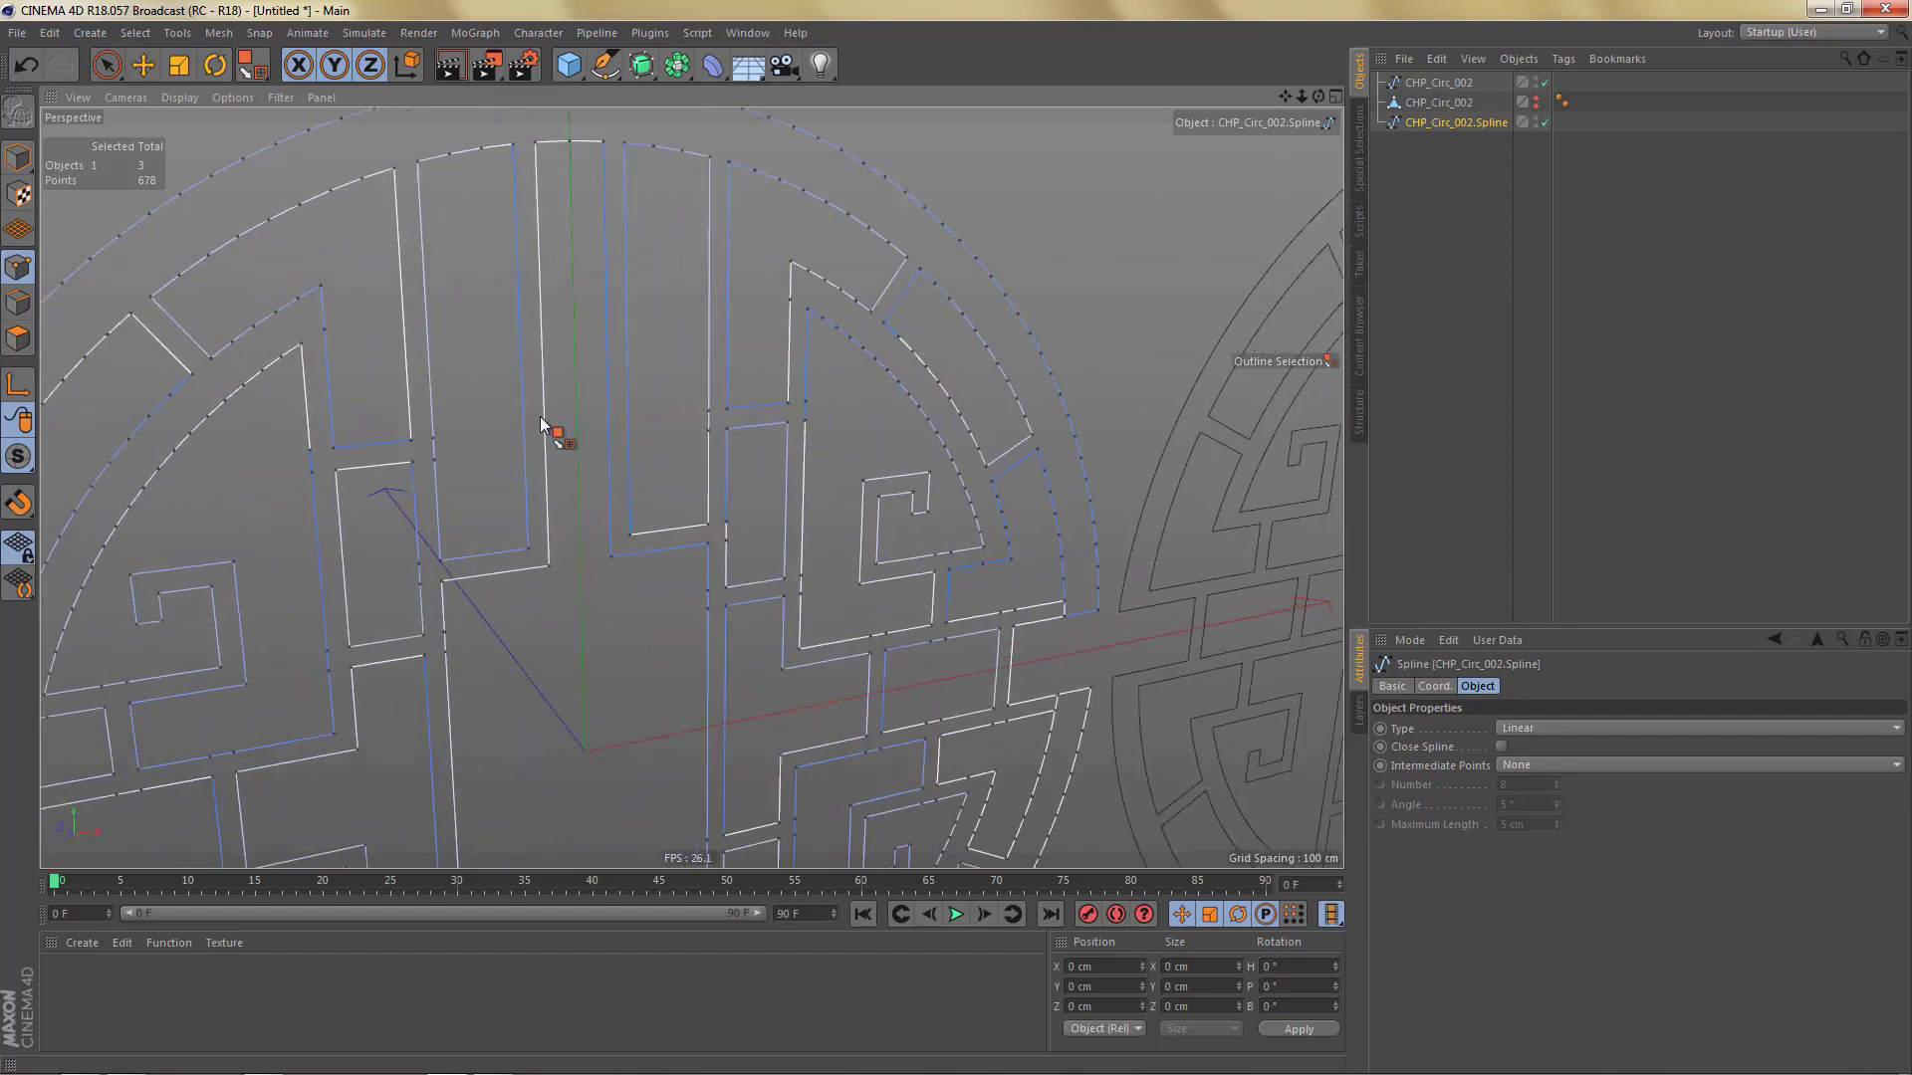
{"action": "scroll", "coordinate": [732, 528], "scroll_direction": "up", "scroll_amount": 3}
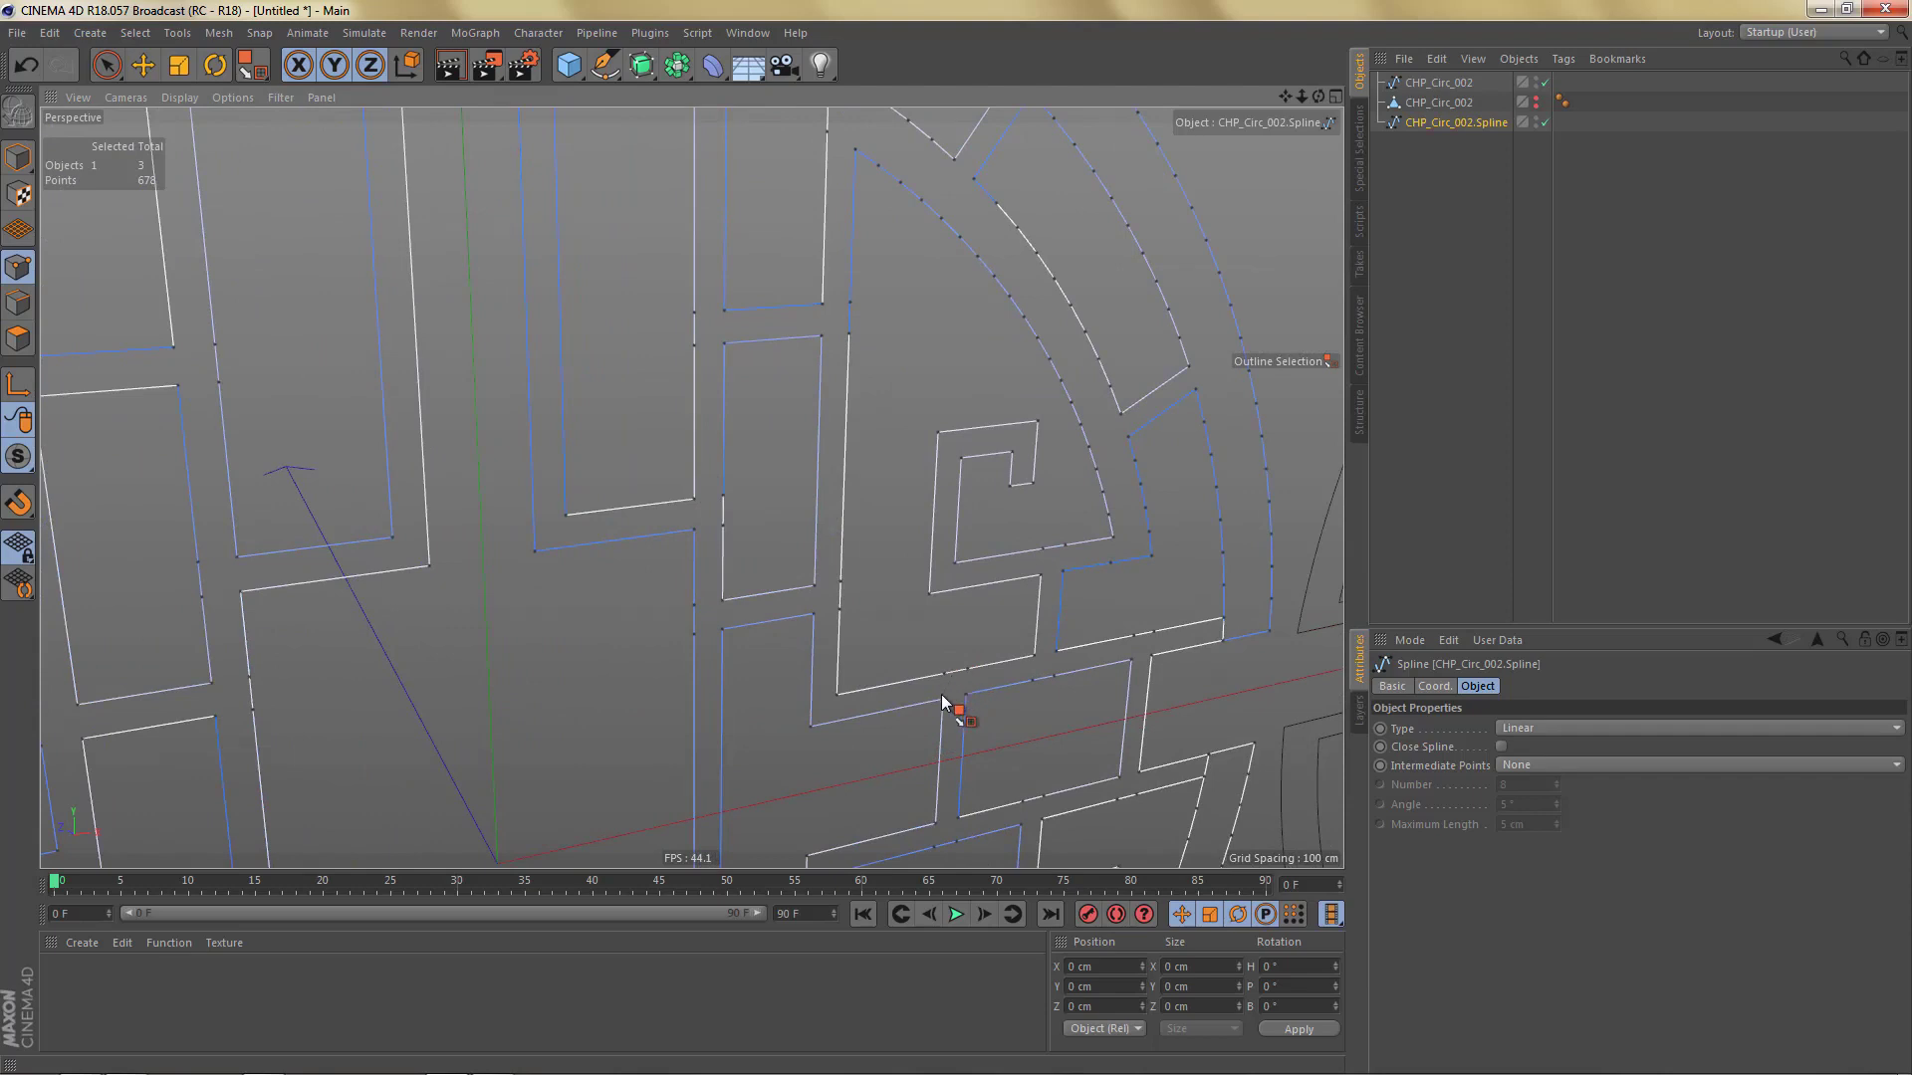
{"action": "scroll", "coordinate": [926, 687], "scroll_direction": "down", "scroll_amount": 2}
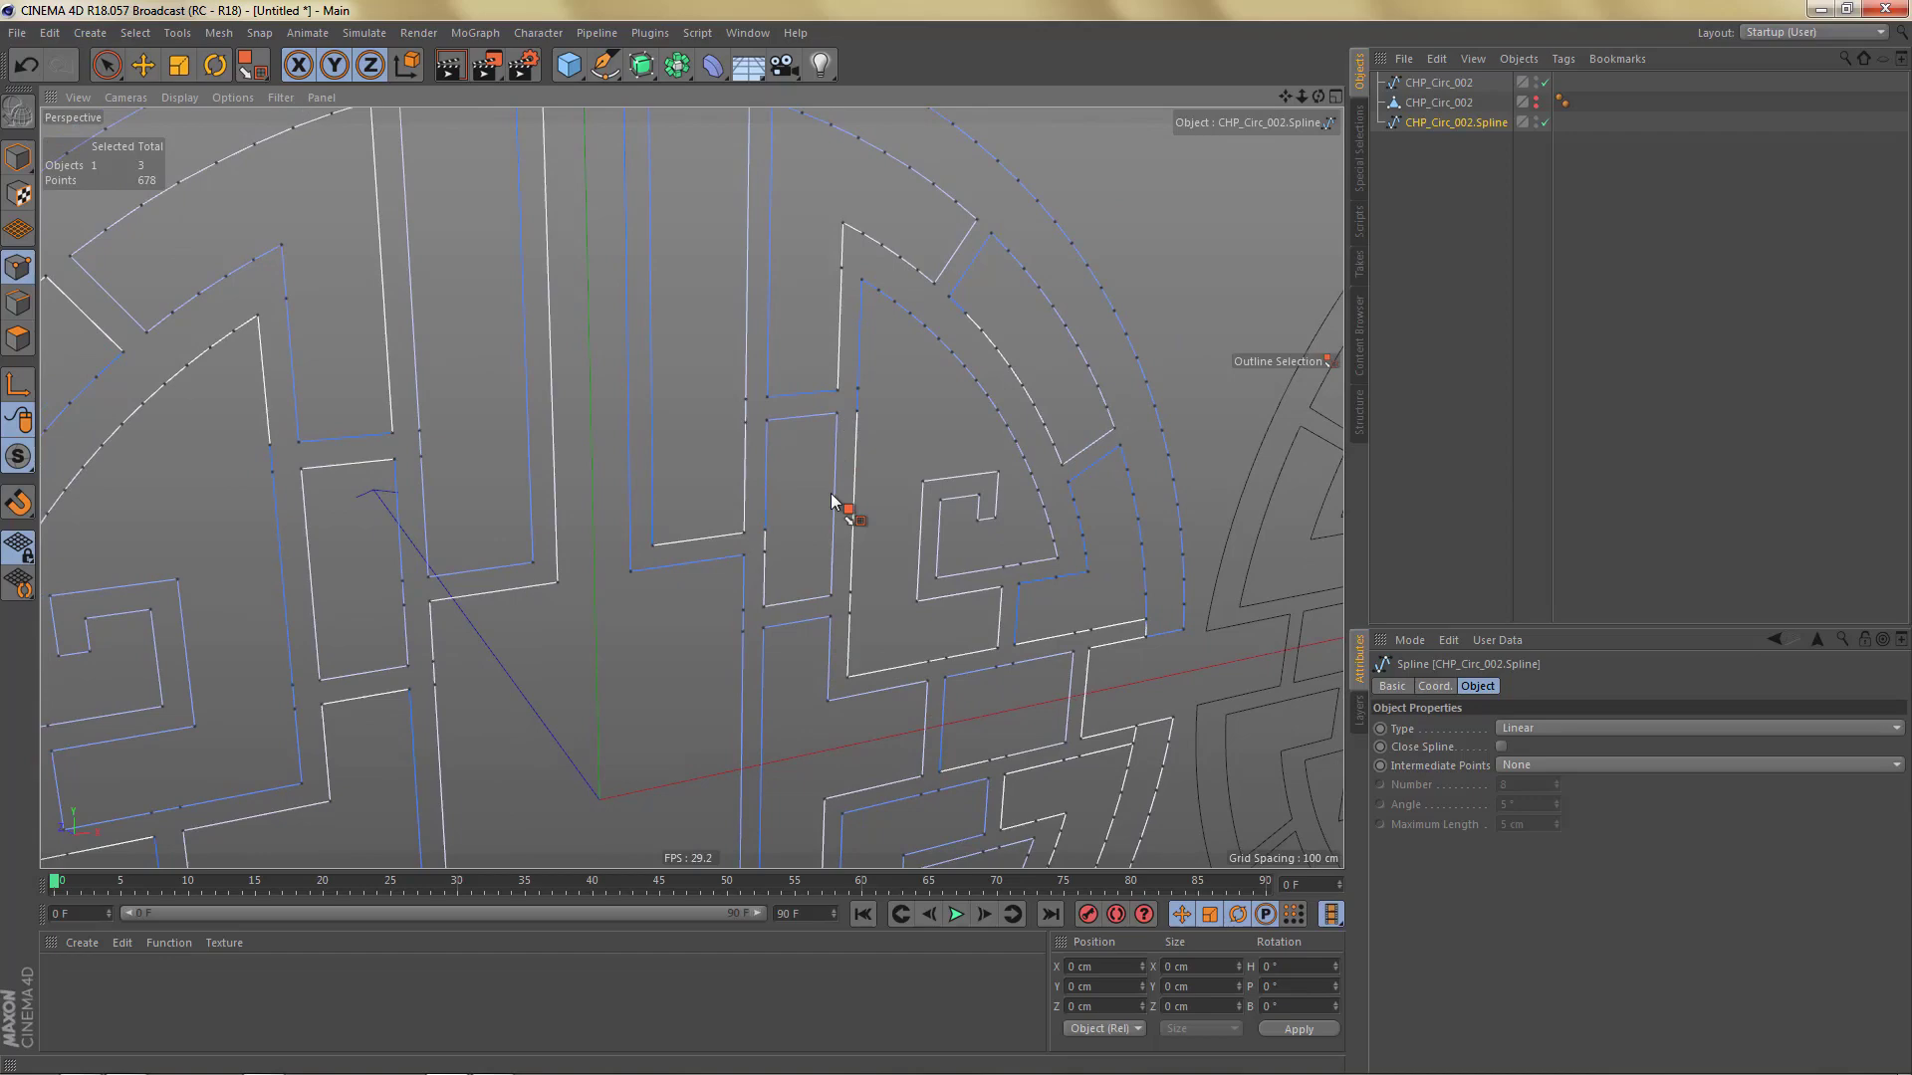
{"action": "scroll", "coordinate": [777, 498], "scroll_direction": "down", "scroll_amount": 4}
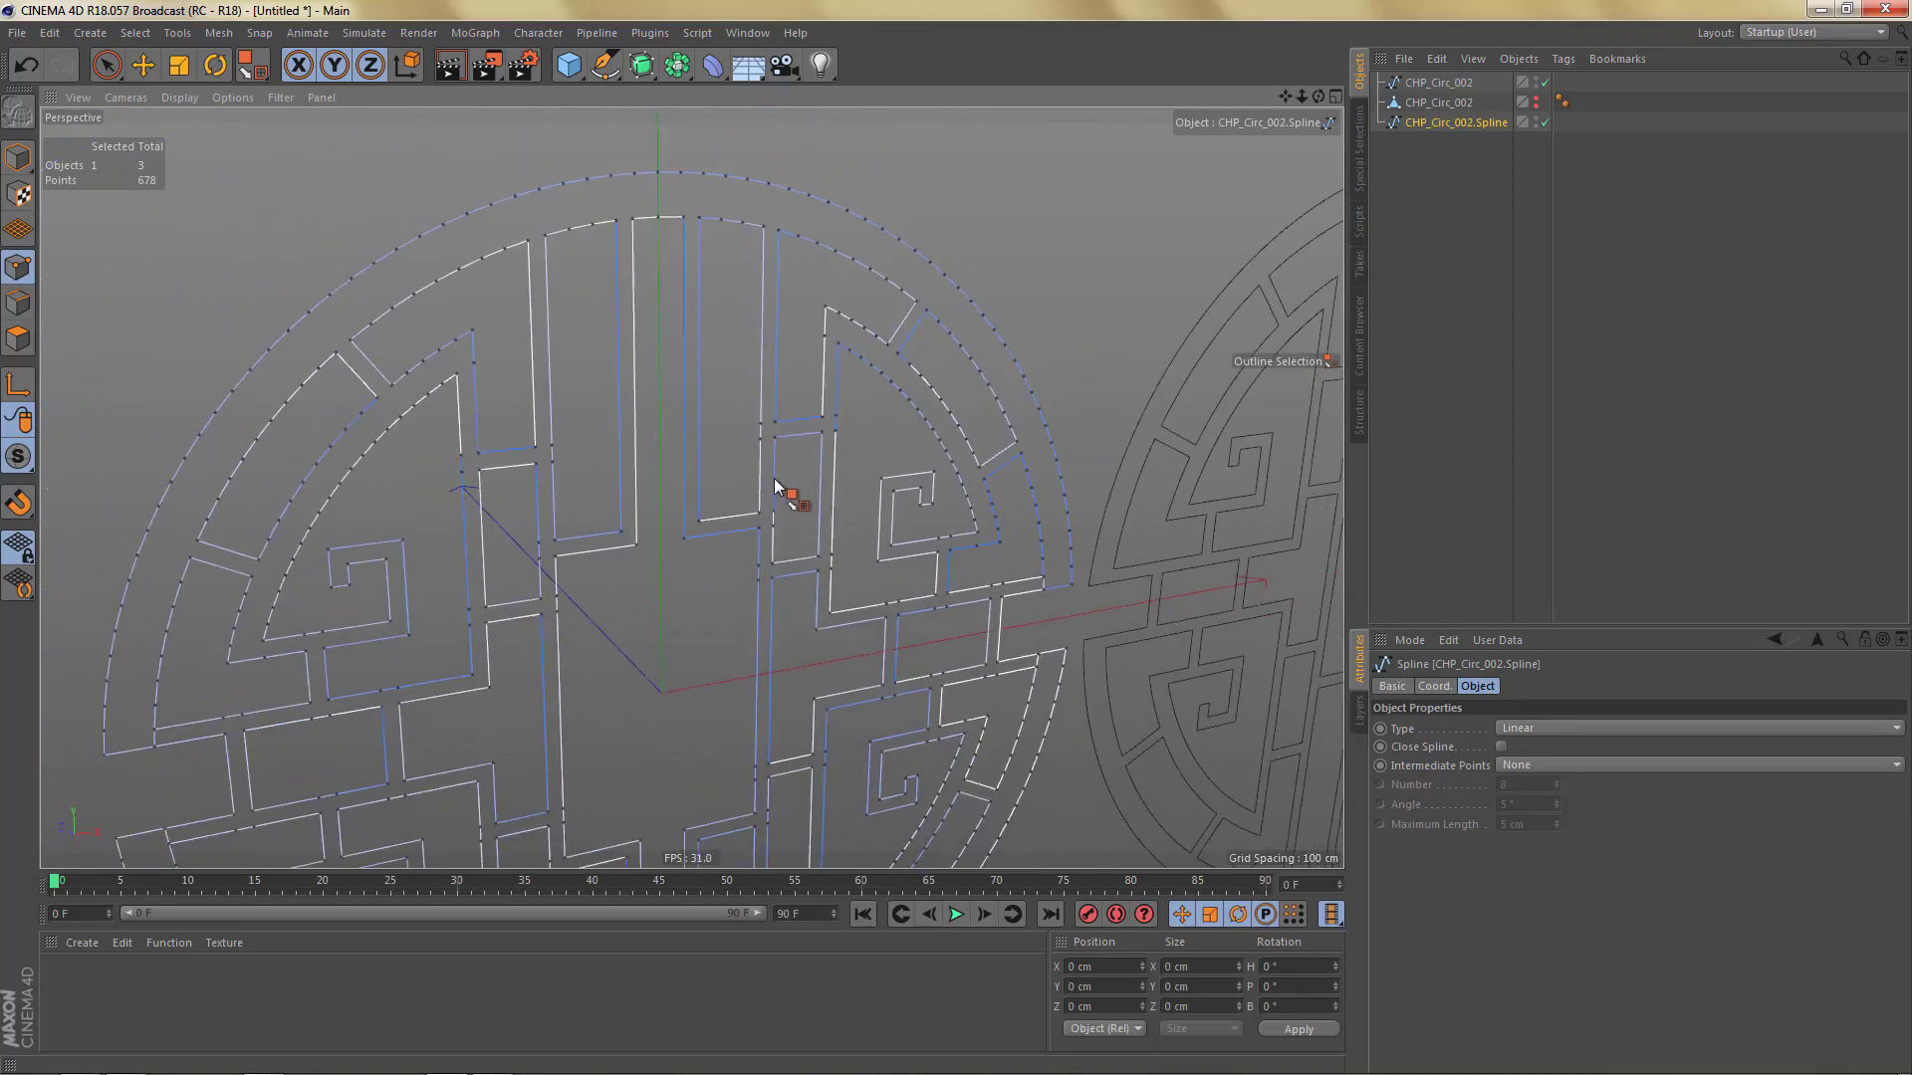
{"action": "scroll", "coordinate": [734, 547], "scroll_direction": "down", "scroll_amount": 4}
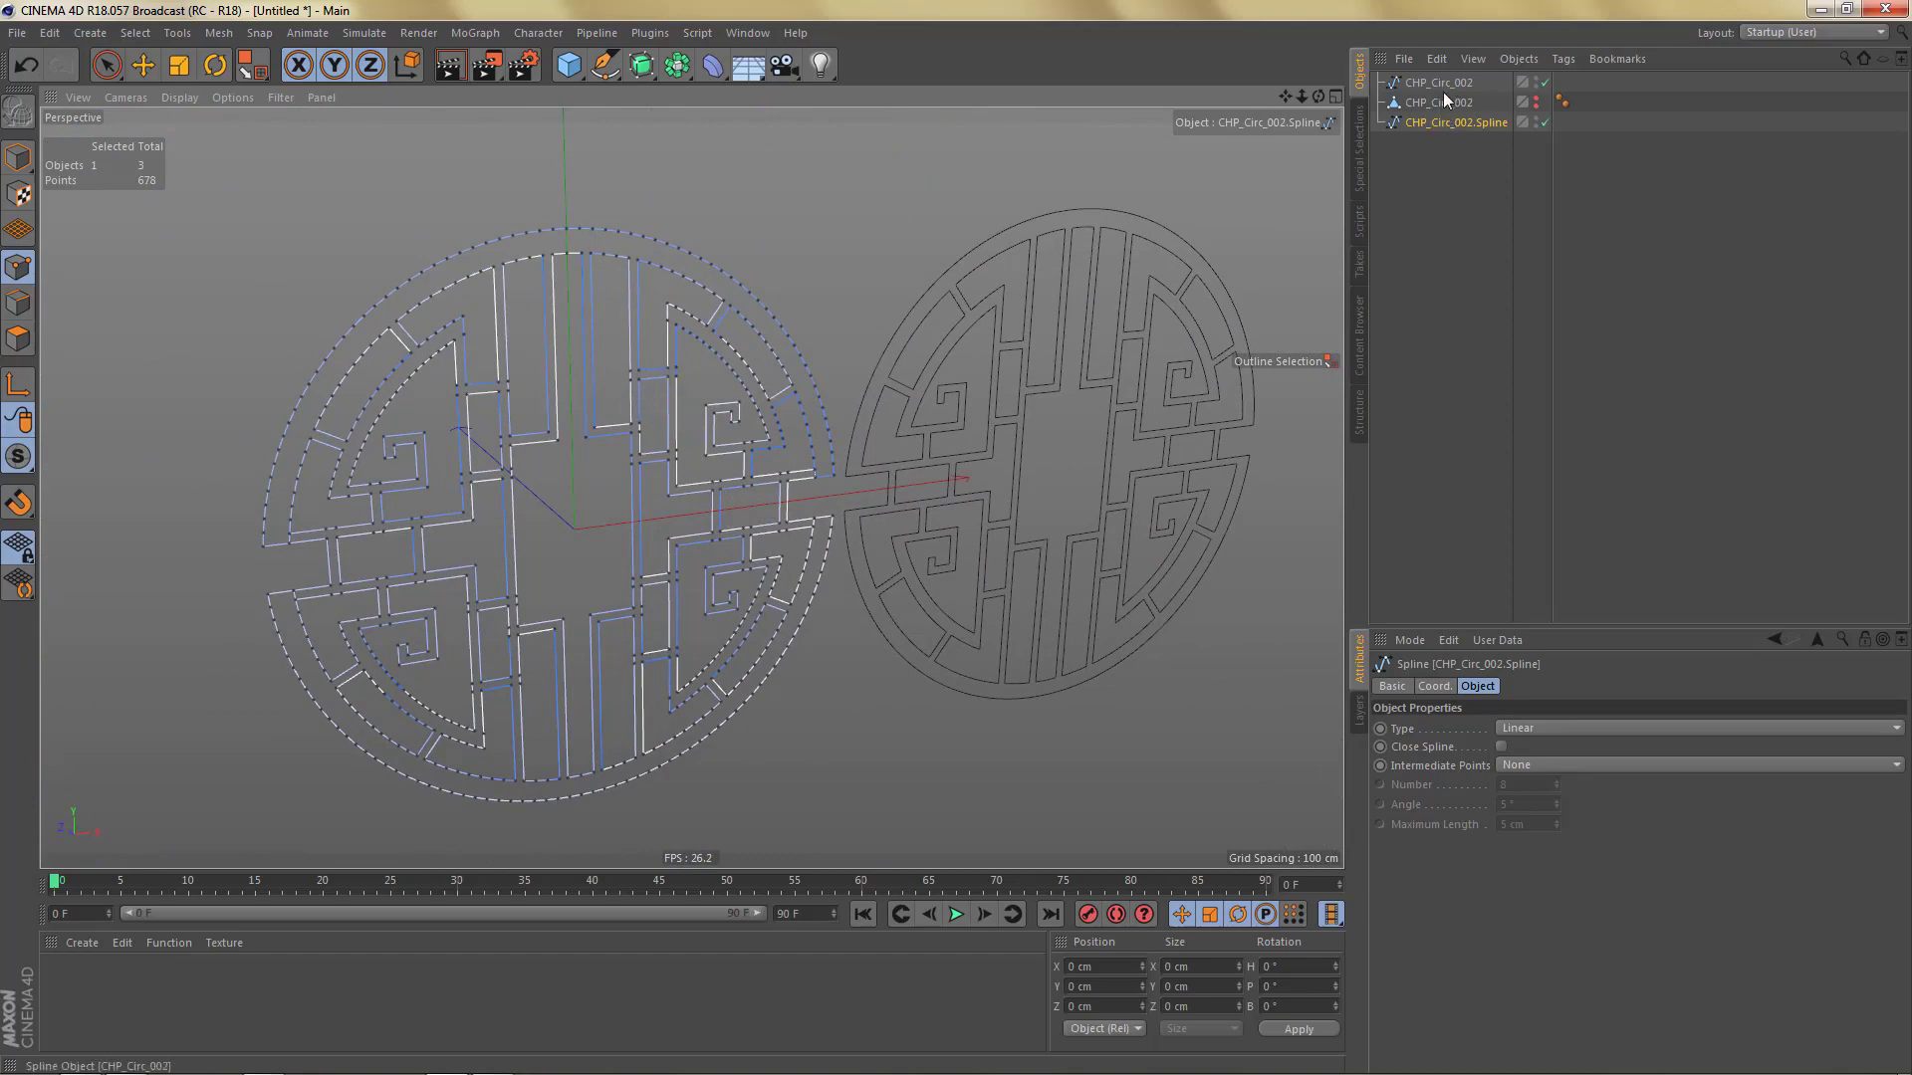
{"action": "key", "text": "ctrl+a"}
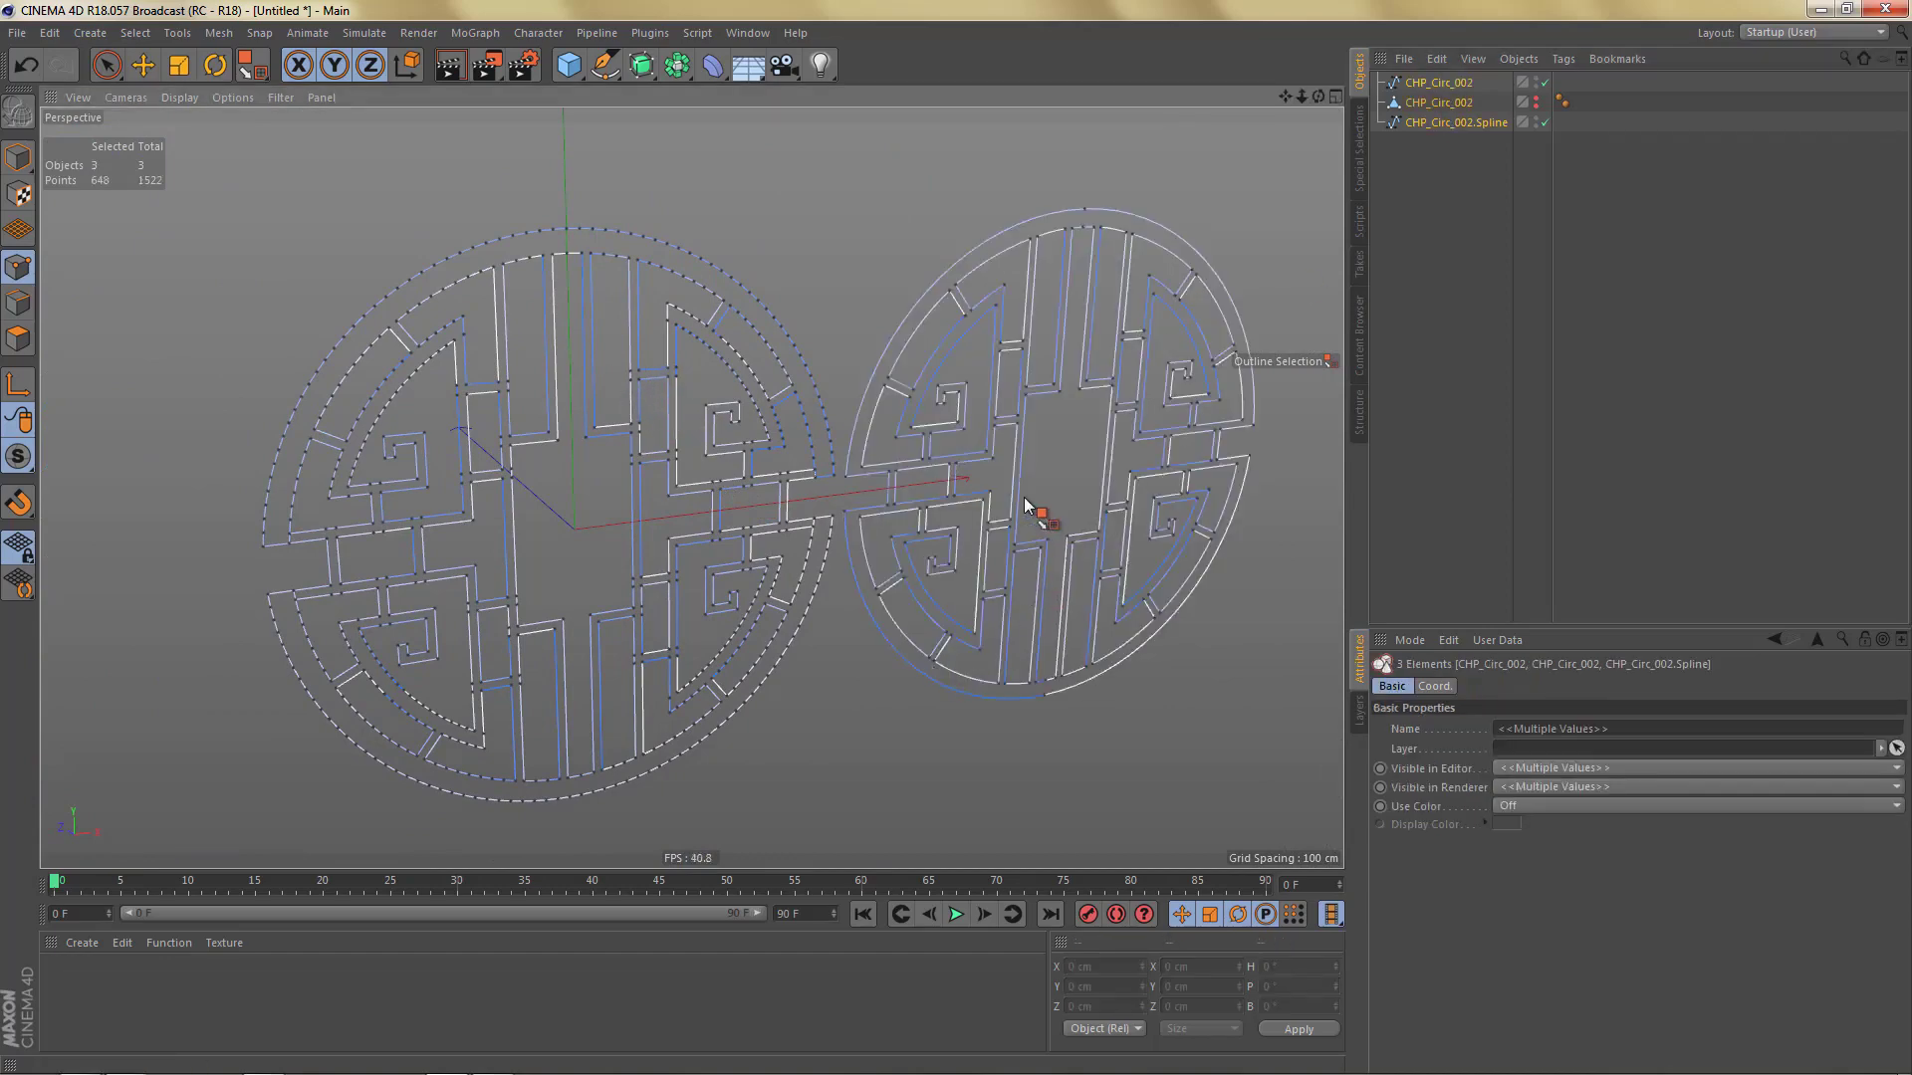
{"action": "left_click_drag", "start_coordinate": [1037, 513], "coordinate": [818, 505], "text": "alt"}
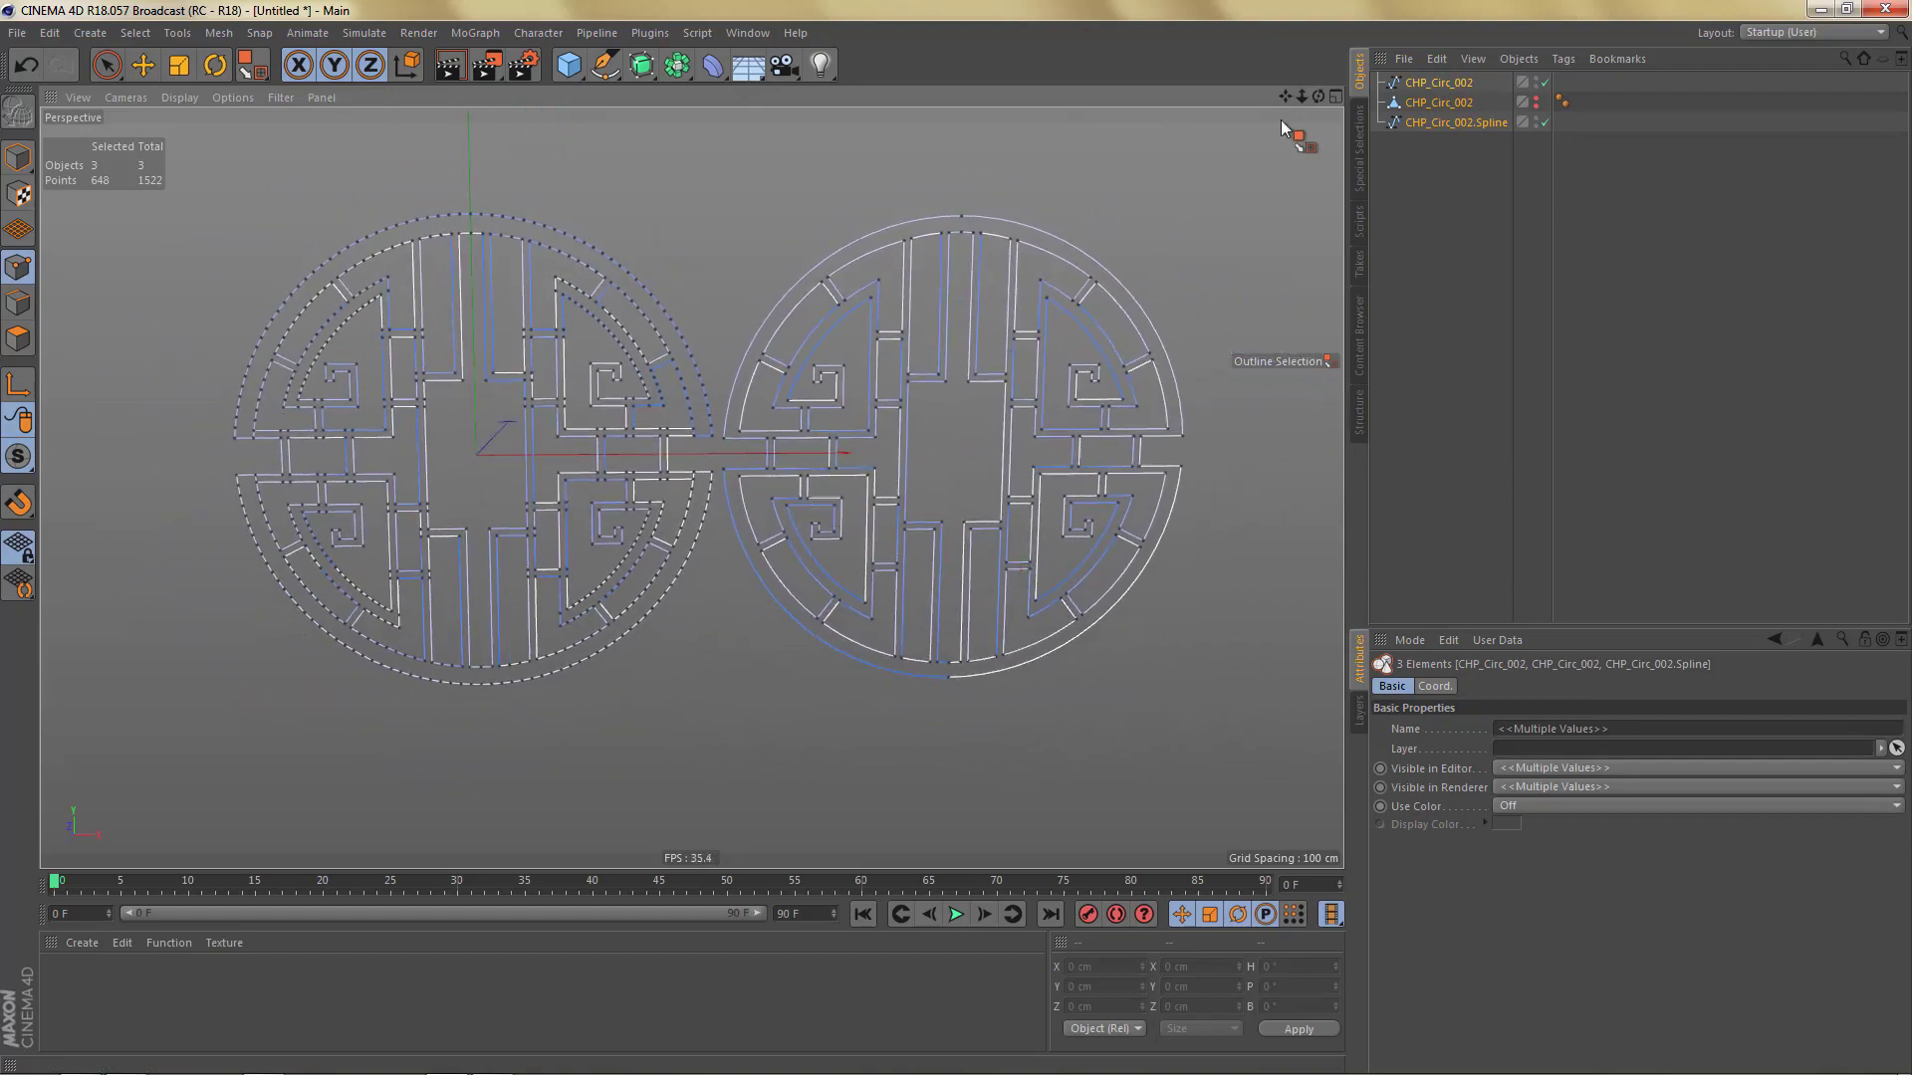
Step: Add an Extrude generator as parent of the preset CHP_Circ_002 spline to give the pattern thickness
{"action": "left_click", "coordinate": [1441, 84]}
{"action": "left_click", "coordinate": [641, 64]}
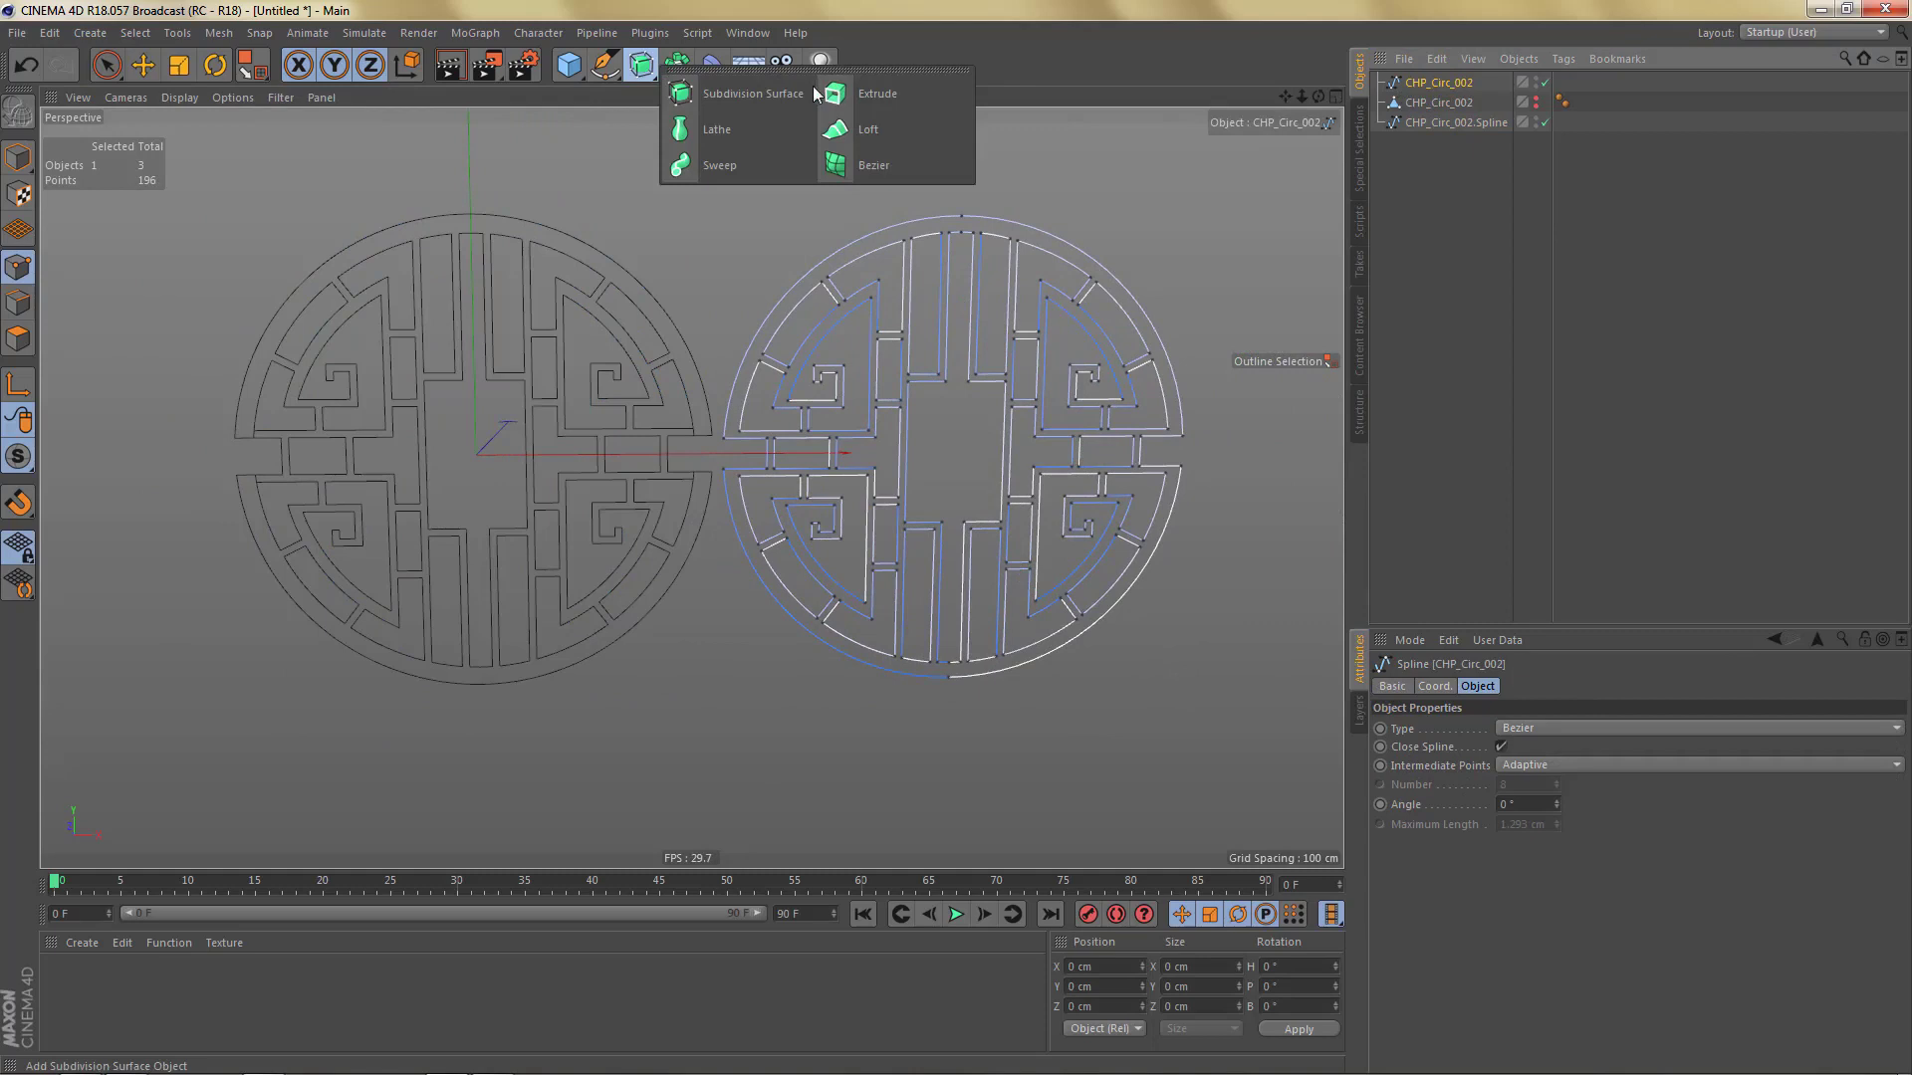
{"action": "left_click", "coordinate": [834, 128], "text": "alt"}
{"action": "left_click_drag", "start_coordinate": [909, 299], "coordinate": [905, 358], "text": "alt"}
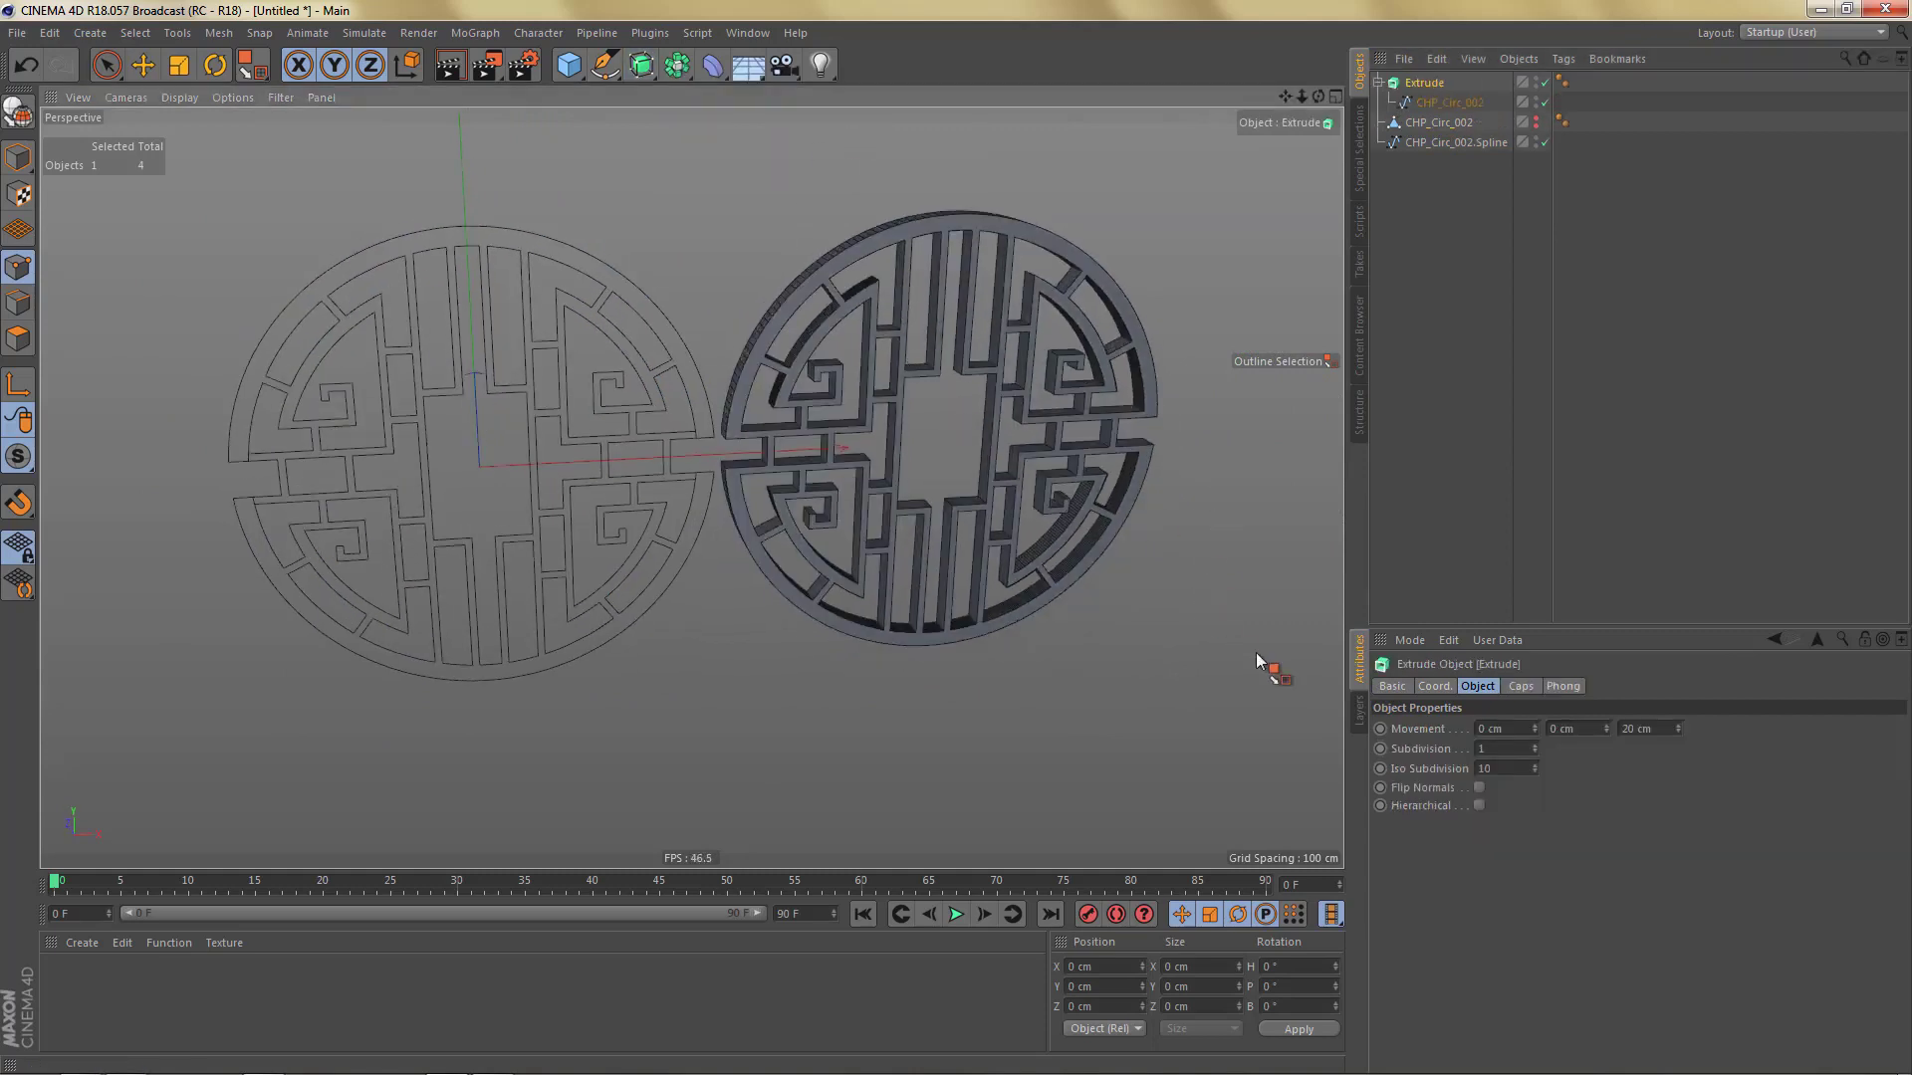
Step: Set the intermediate points angle of the CHP_Circ_002 spline inside the Extrude to 14° and render the view to check it
{"action": "left_click", "coordinate": [1449, 103]}
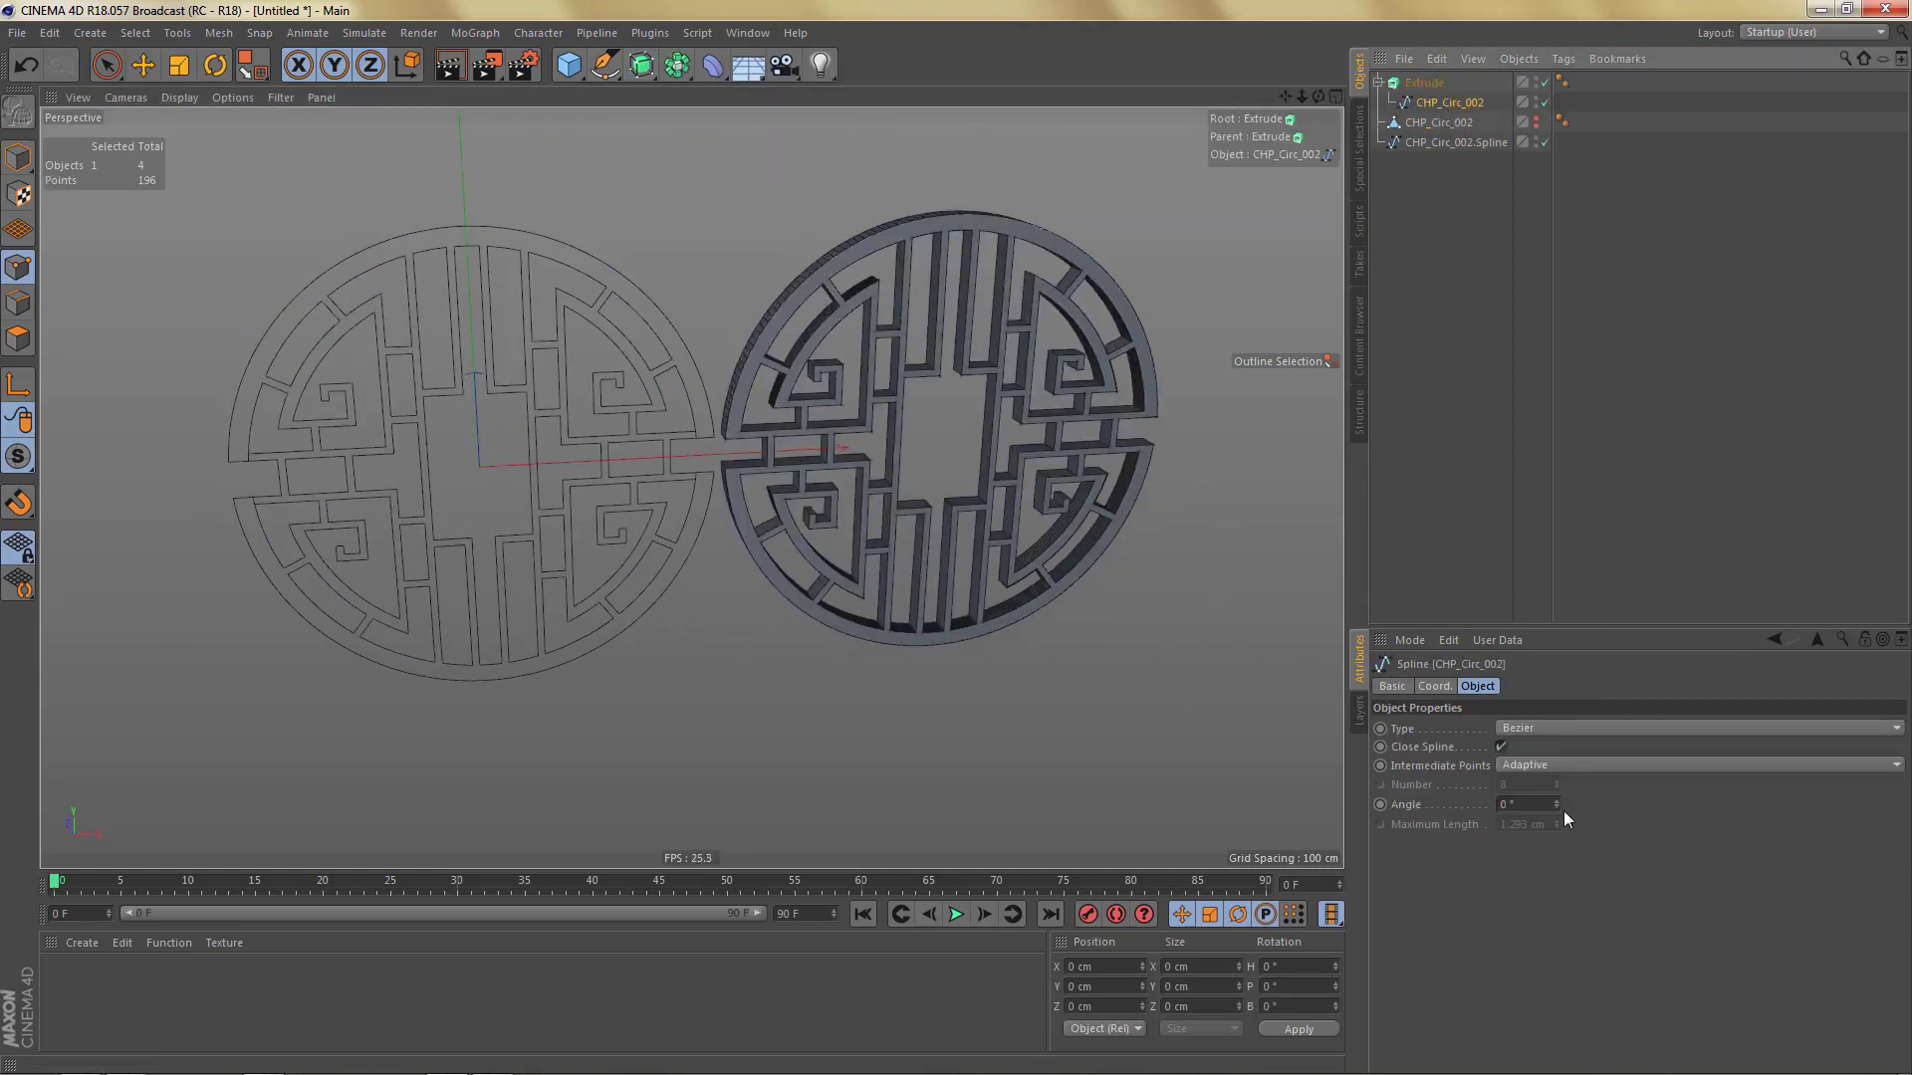
{"action": "left_click_drag", "start_coordinate": [1555, 805], "coordinate": [1557, 789]}
{"action": "key", "text": "ctrl+r"}
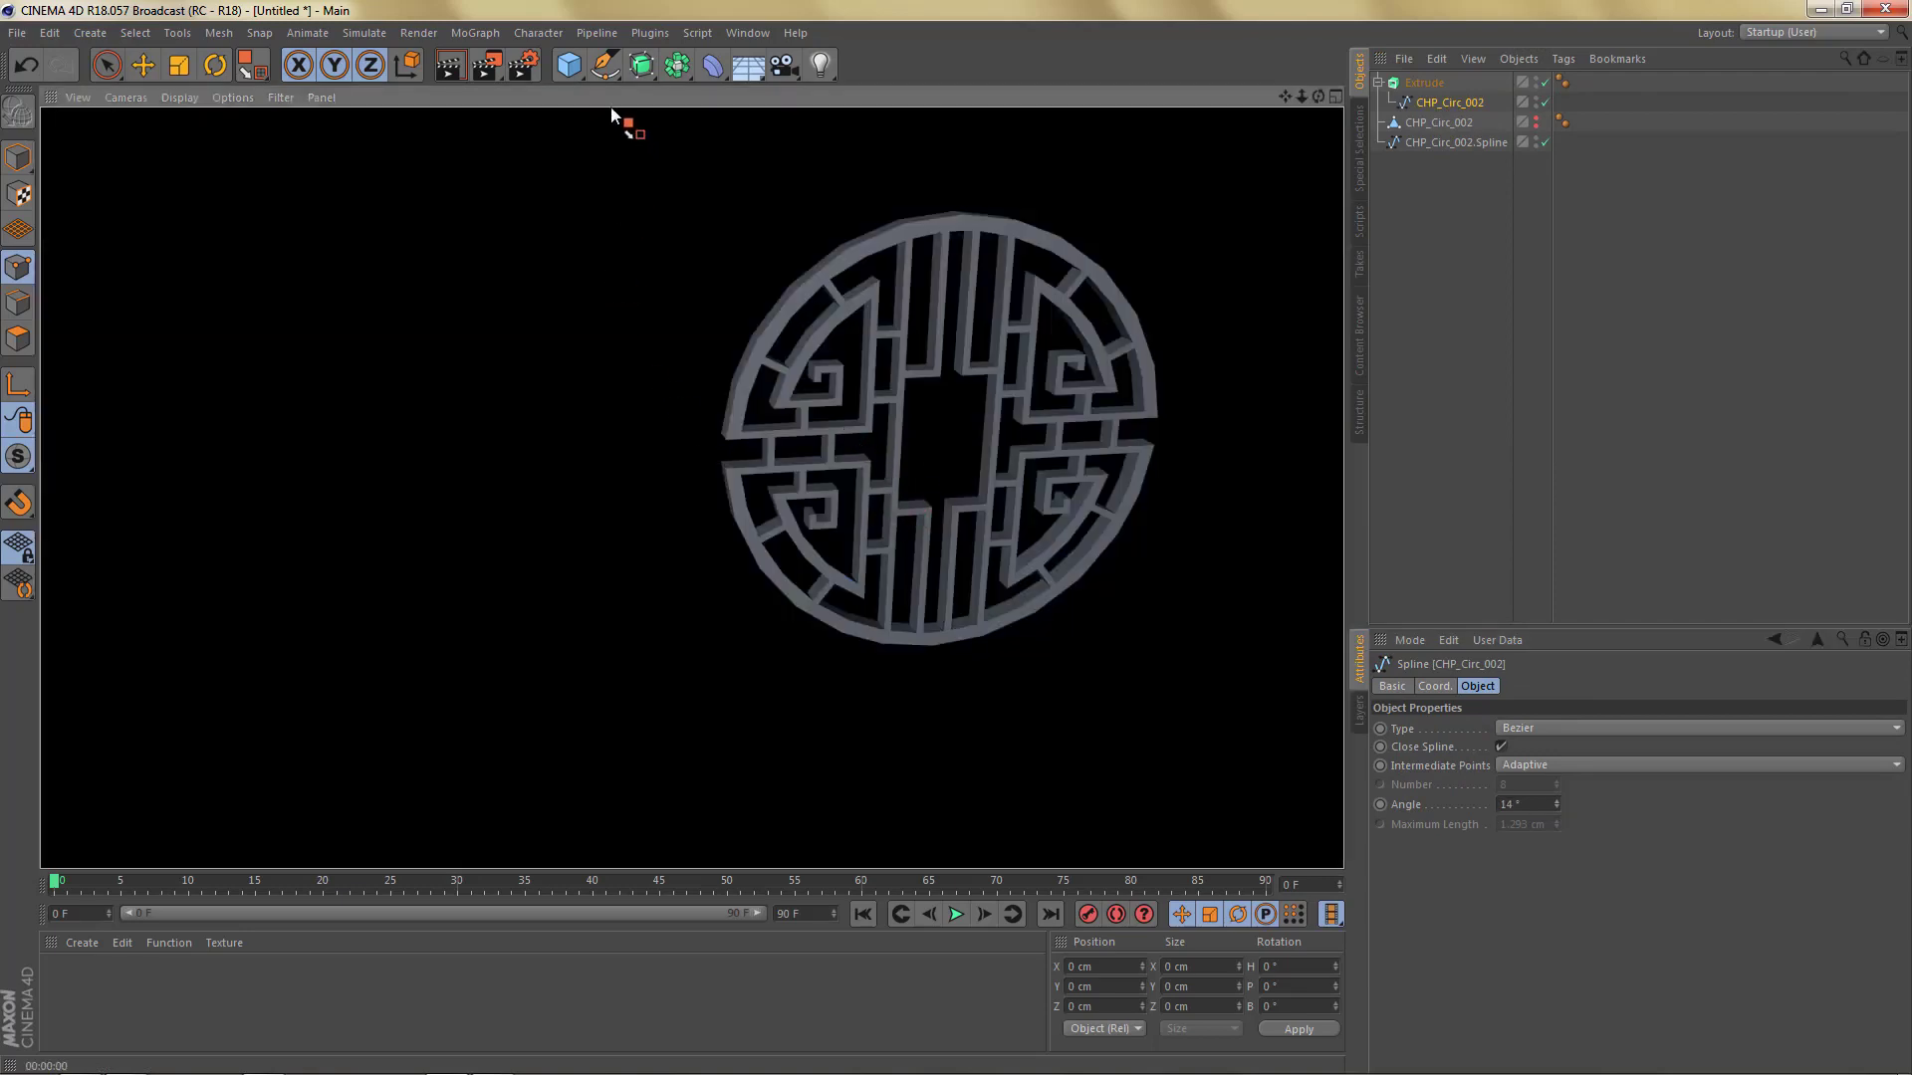
{"action": "left_click", "coordinate": [606, 70]}
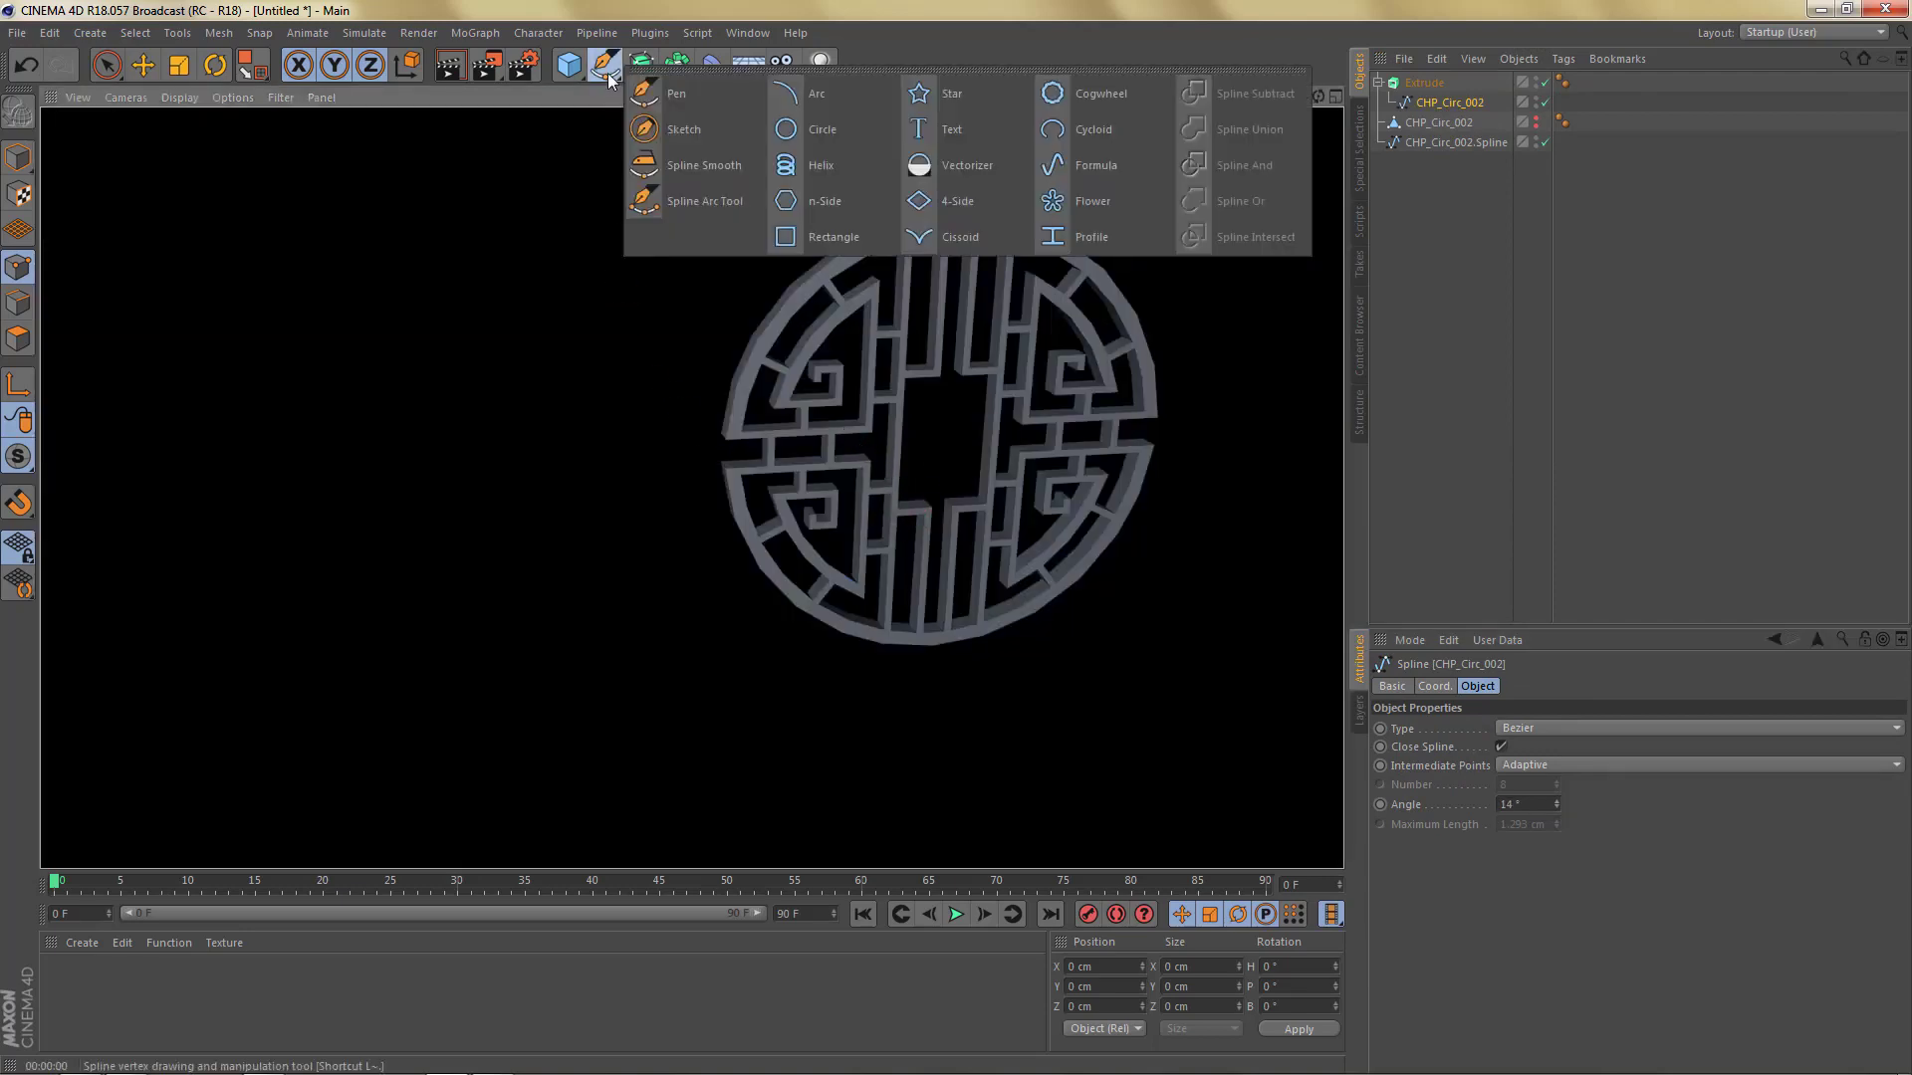
{"action": "left_click", "coordinate": [1080, 372]}
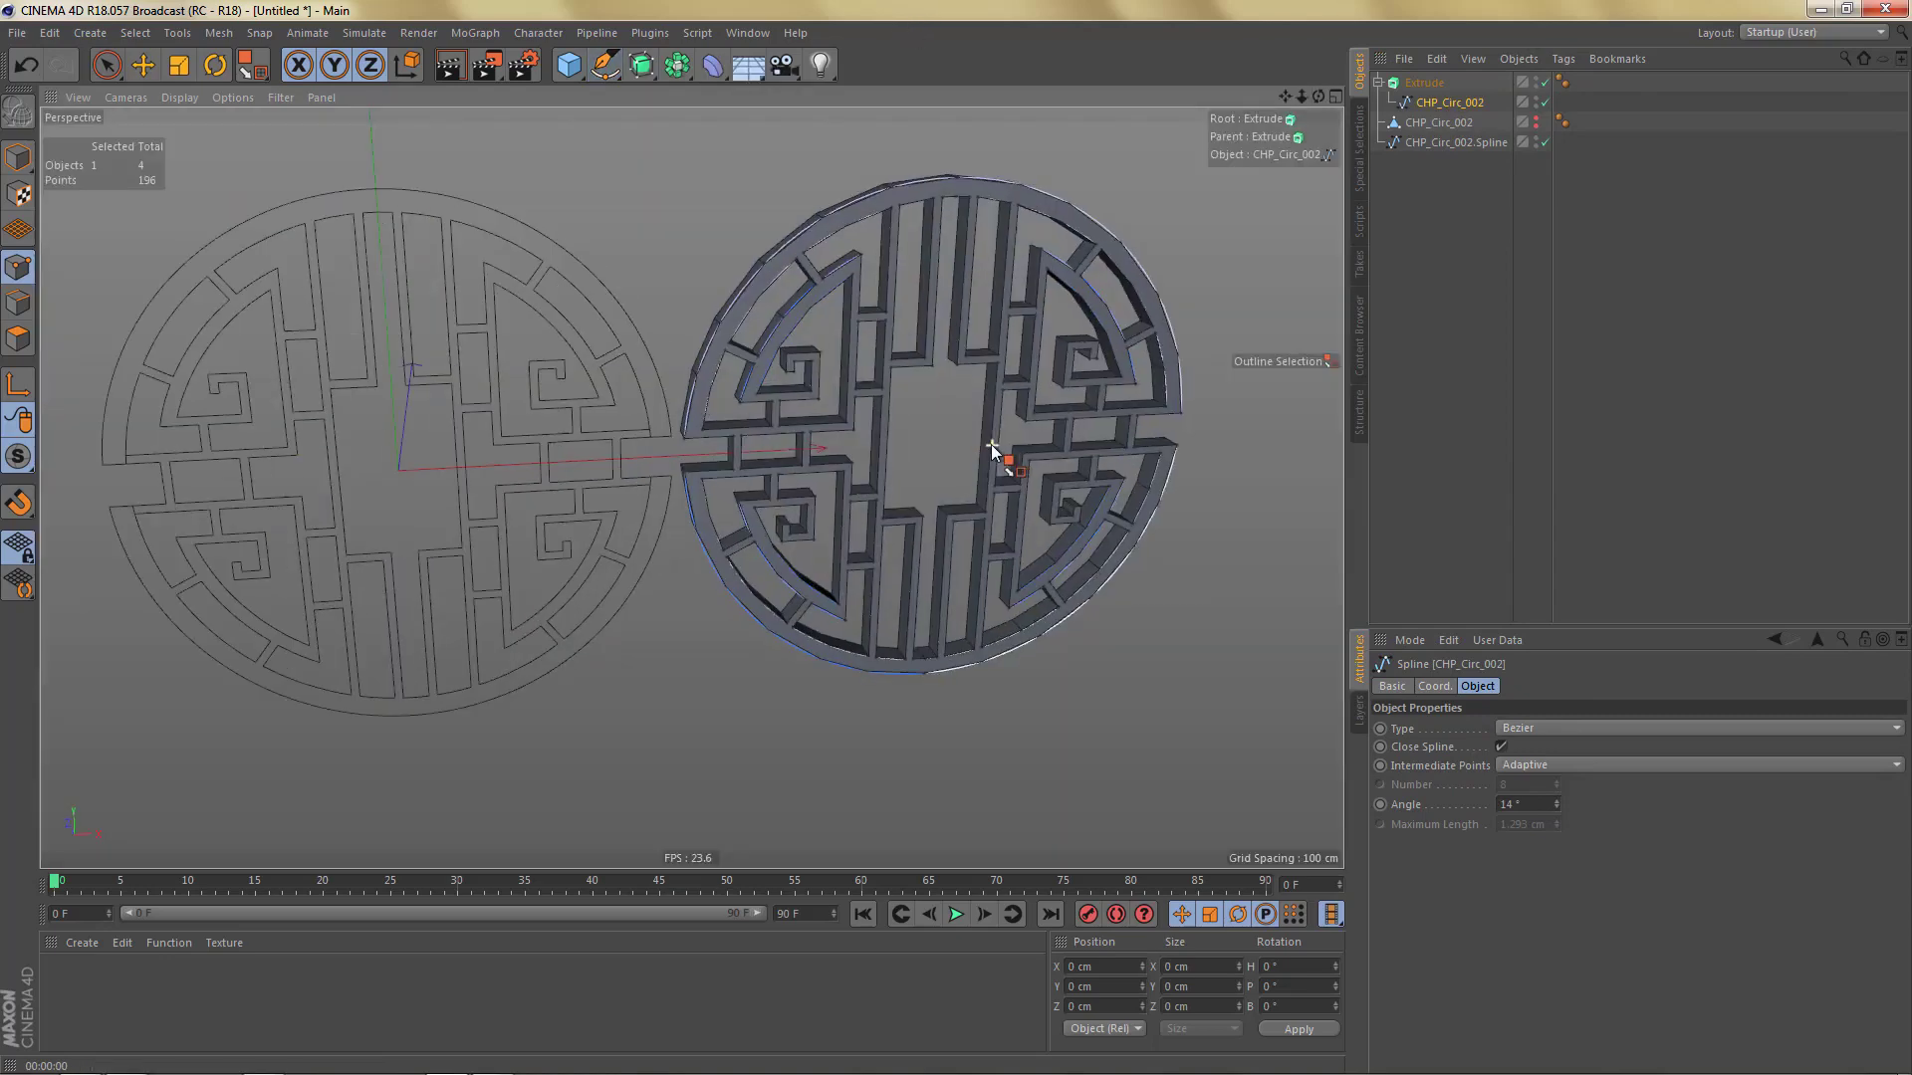
{"action": "left_click_drag", "start_coordinate": [970, 392], "coordinate": [754, 578], "text": "alt"}
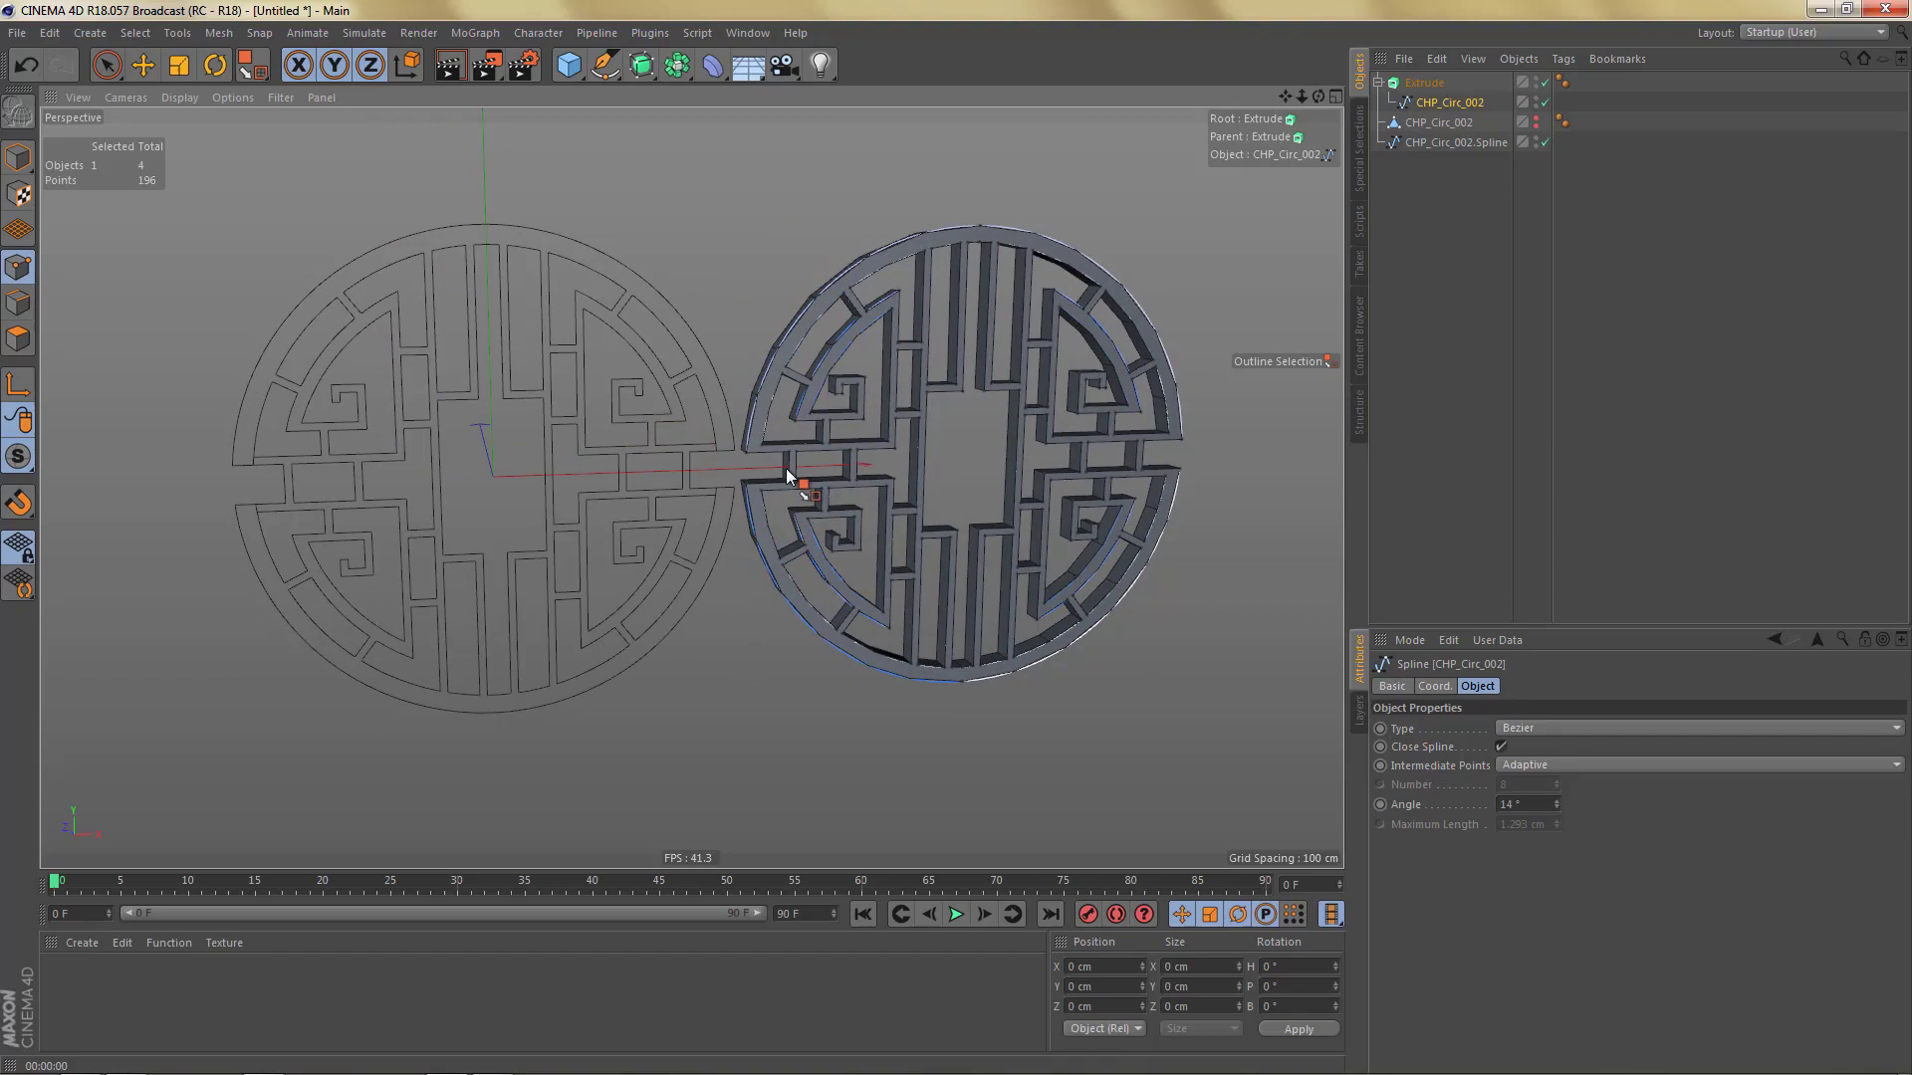
{"action": "mouse_move", "coordinate": [787, 476]}
{"action": "left_mouse_down", "text": "alt"}
{"action": "mouse_move", "coordinate": [809, 476]}
{"action": "mouse_move", "coordinate": [795, 488]}
{"action": "left_mouse_up", "text": "alt"}
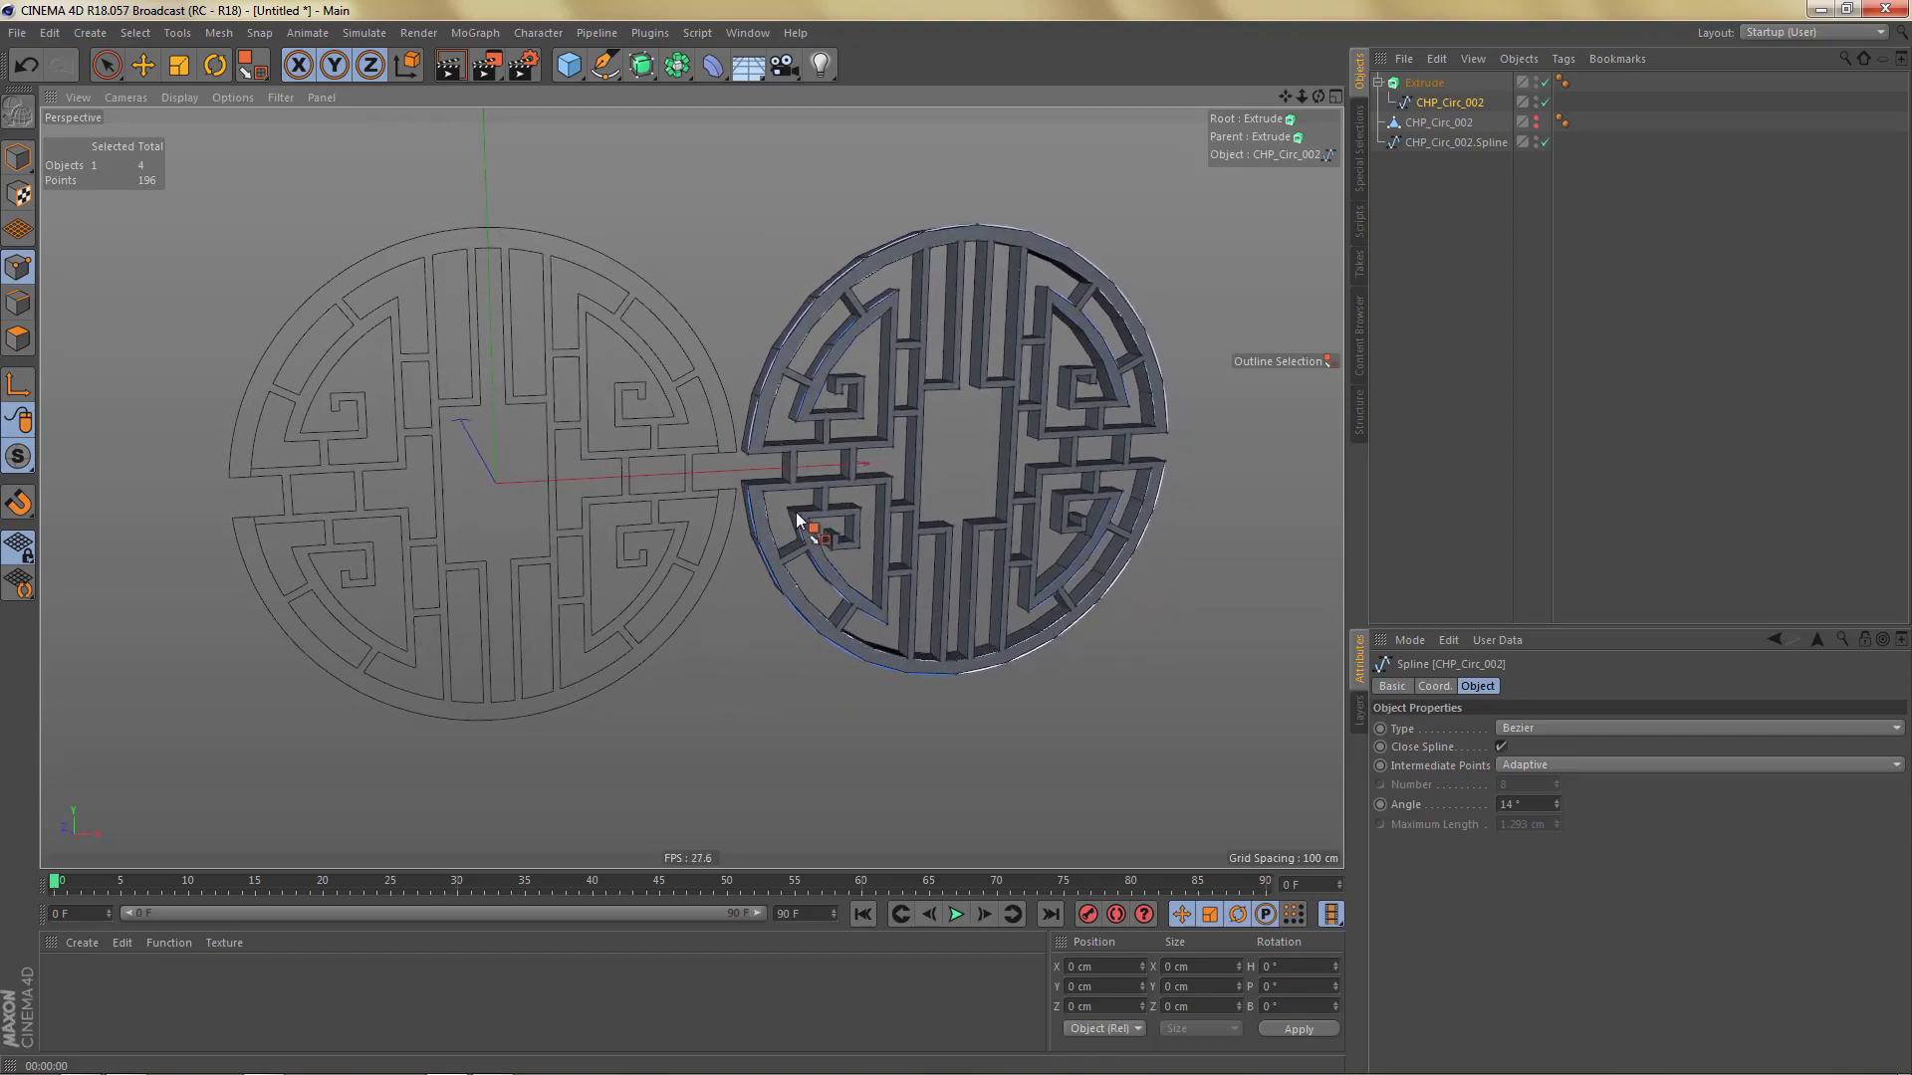